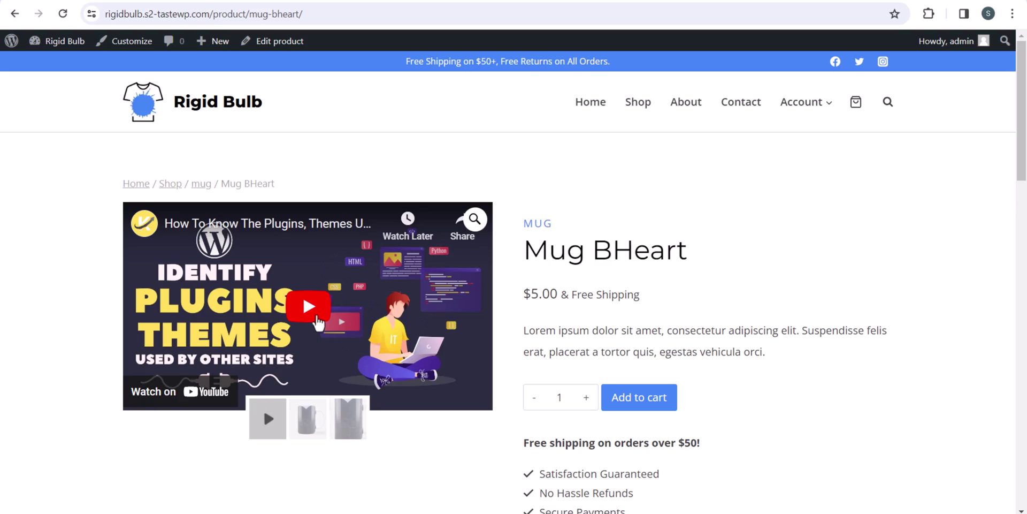
Play and pause the product gallery's YouTube video, then close the More videos panel.
{"action": "left_click", "coordinate": [319, 323]}
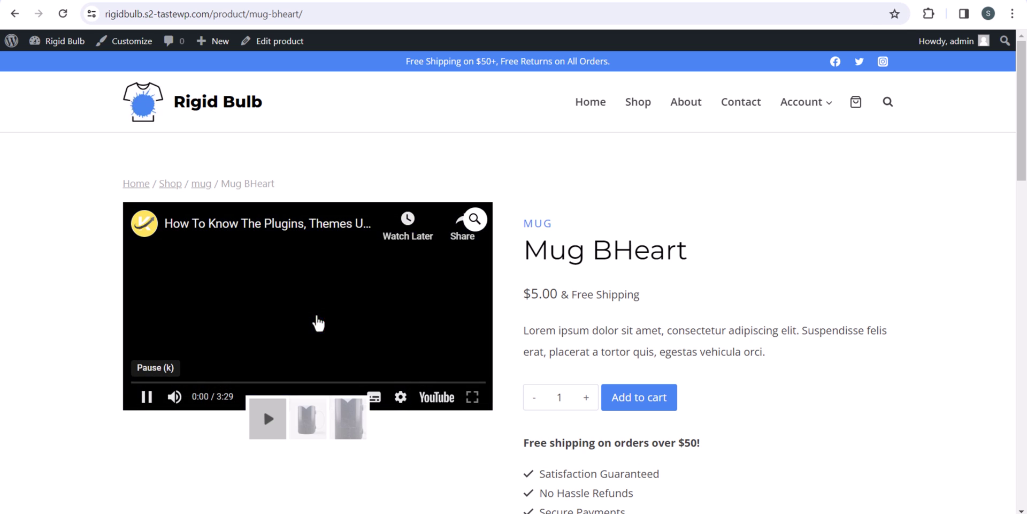
{"action": "left_click", "coordinate": [374, 305]}
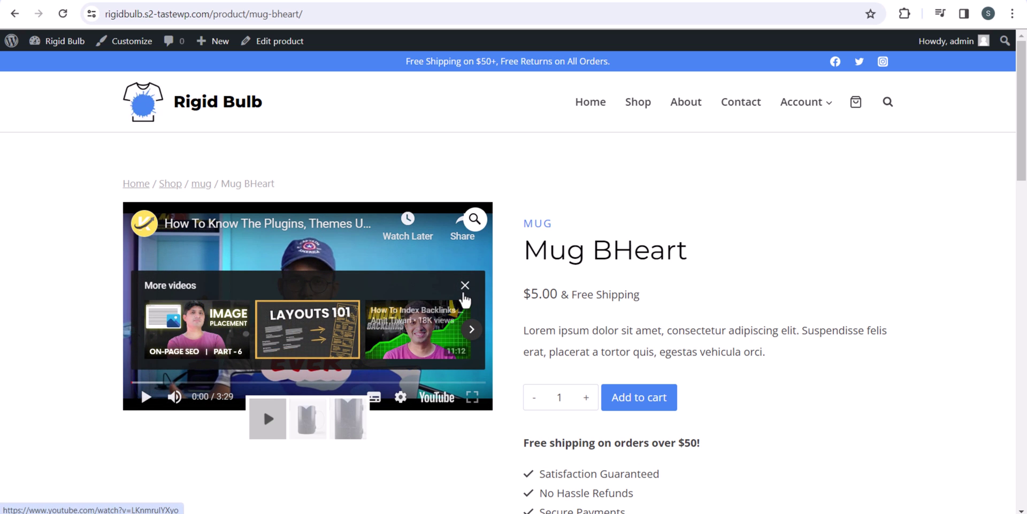
{"action": "left_click", "coordinate": [465, 286]}
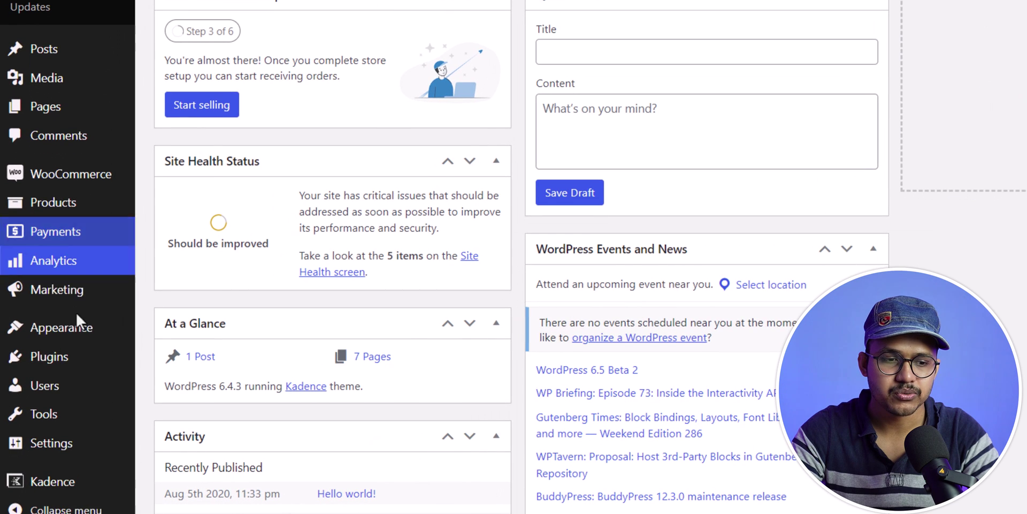
Copy the plugin name 'Really Simple Featured Video' from wordpress.org for the Add Plugins page.
{"action": "mouse_move", "coordinate": [48, 396]}
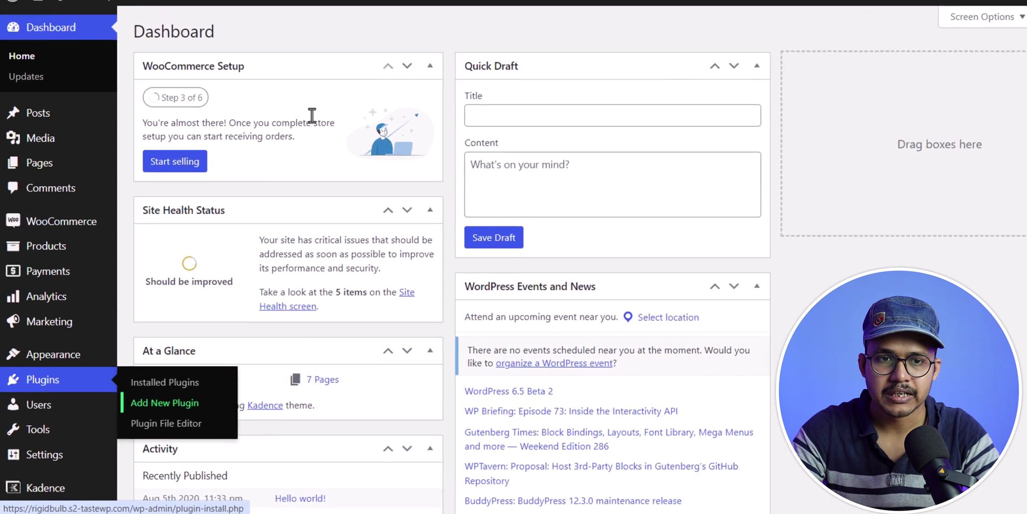
{"action": "left_click", "coordinate": [174, 385]}
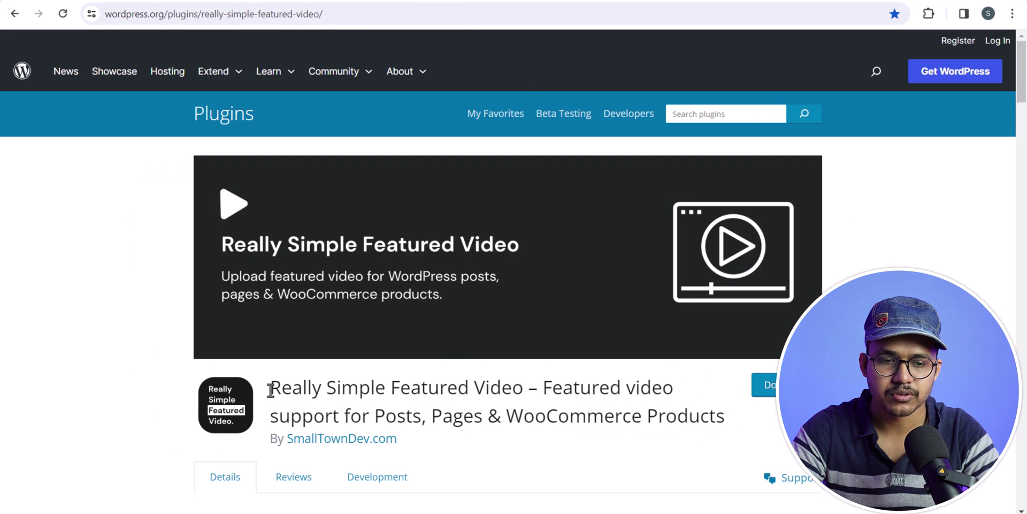
{"action": "left_click_drag", "start_coordinate": [271, 390], "coordinate": [523, 388]}
{"action": "key", "text": "ctrl+c"}
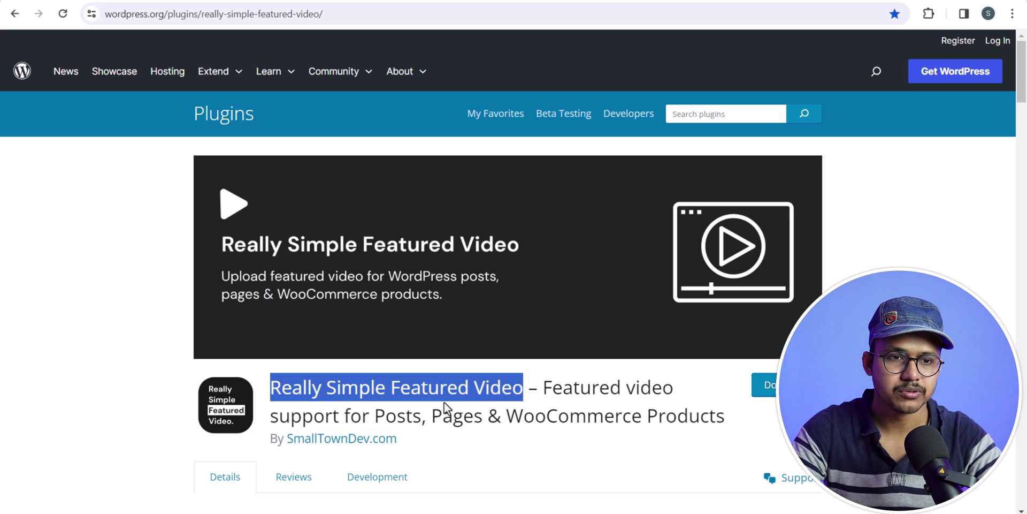
{"action": "left_click", "coordinate": [241, 4]}
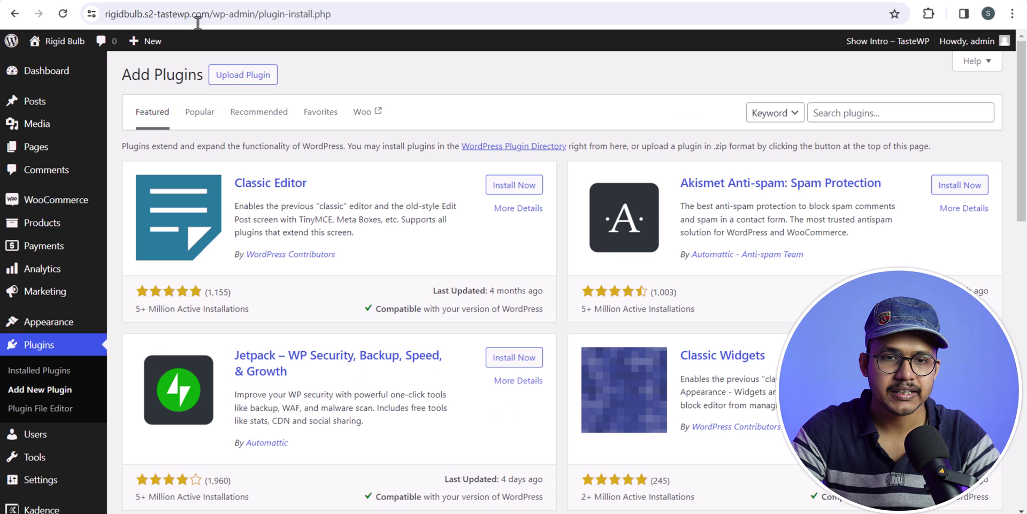
Search for Really Simple Featured Video and install it.
{"action": "left_click", "coordinate": [849, 113]}
{"action": "key", "text": "ctrl+v"}
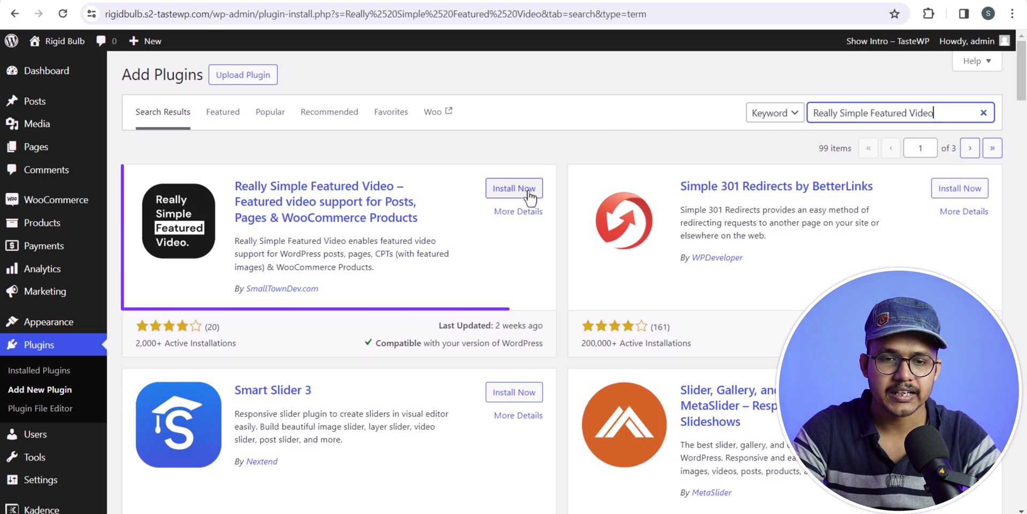
{"action": "left_click", "coordinate": [527, 190]}
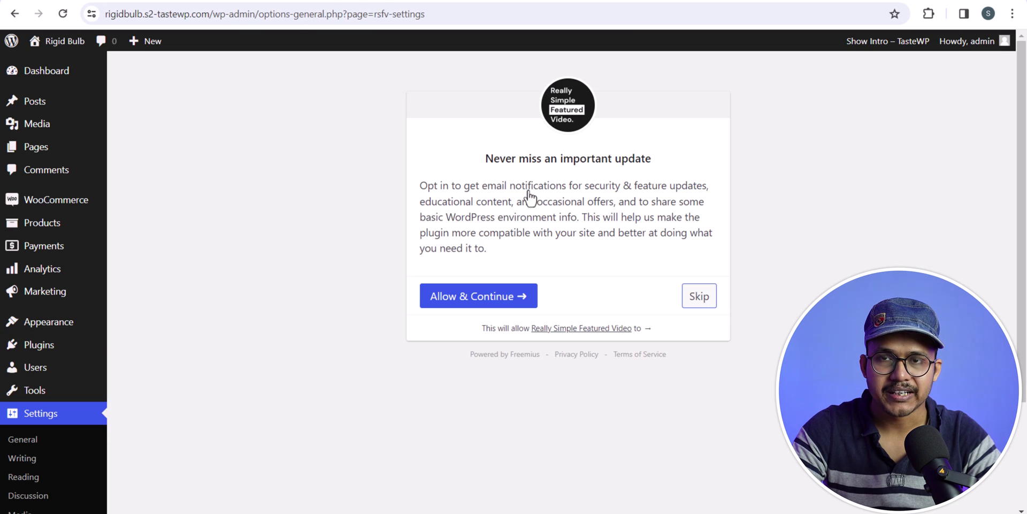
Skip the email opt-in, enable featured video for Products, and save the settings.
{"action": "left_click", "coordinate": [704, 300]}
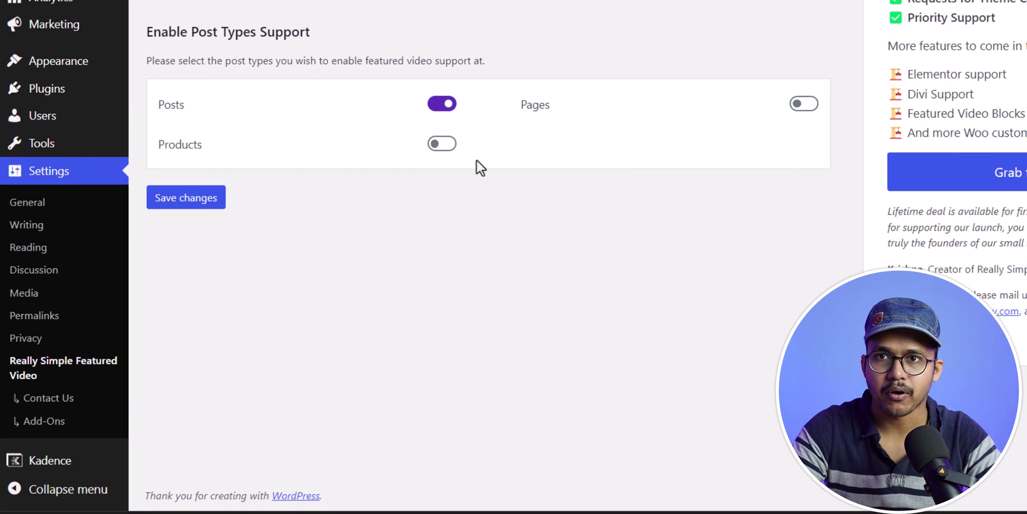
{"action": "left_click", "coordinate": [442, 144]}
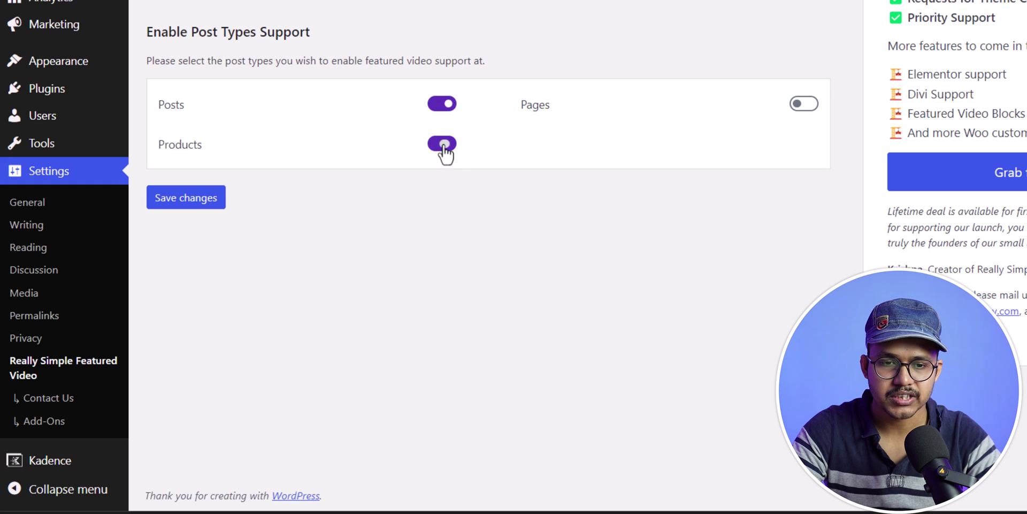
{"action": "left_click", "coordinate": [187, 202]}
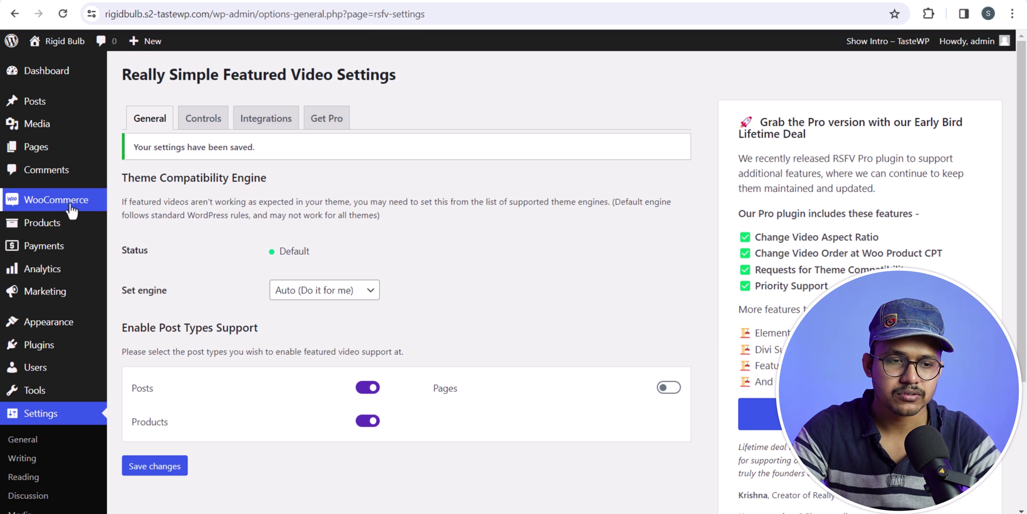
Open the Mug BHeart product from All Products for editing.
{"action": "mouse_move", "coordinate": [62, 293]}
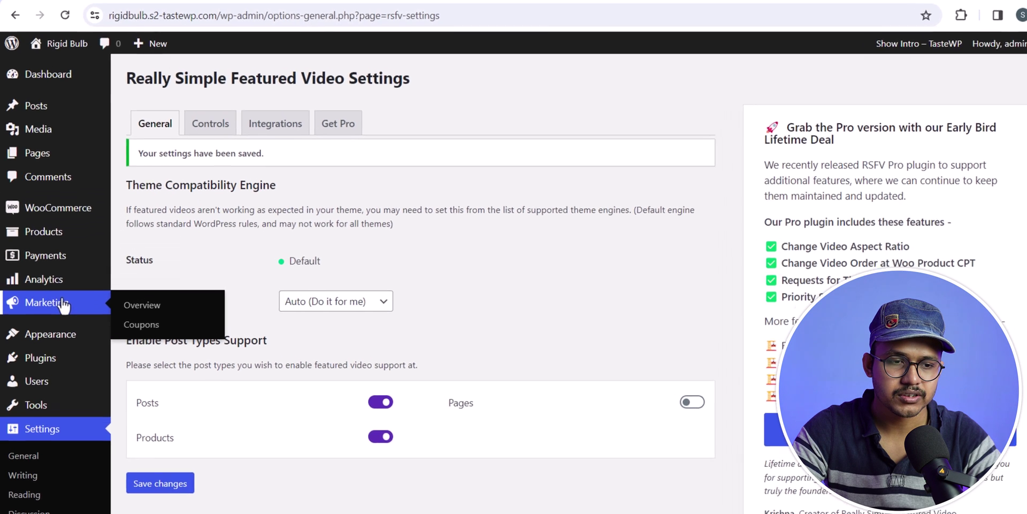
{"action": "mouse_move", "coordinate": [64, 224]}
{"action": "left_click", "coordinate": [179, 295]}
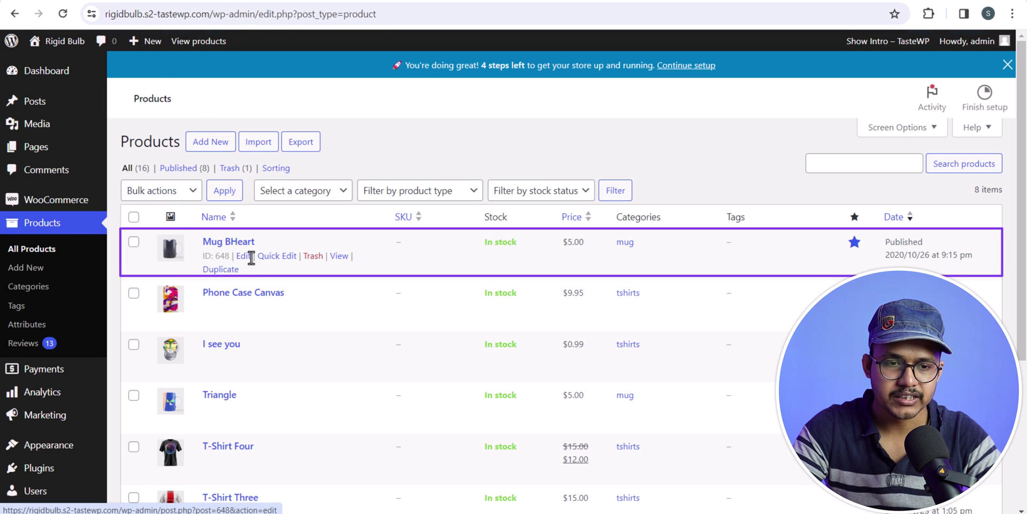
{"action": "left_click", "coordinate": [243, 255]}
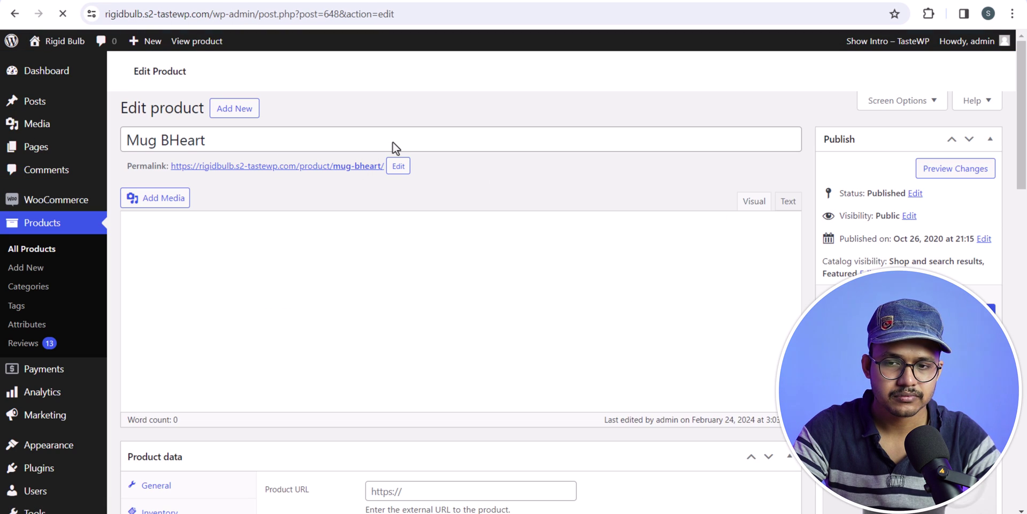
Set Mug BHeart's Featured Video source to Embed and select its empty URL field.
{"action": "scroll", "coordinate": [776, 278], "scroll_direction": "down", "scroll_amount": 4}
{"action": "scroll", "coordinate": [821, 289], "scroll_direction": "down", "scroll_amount": 10}
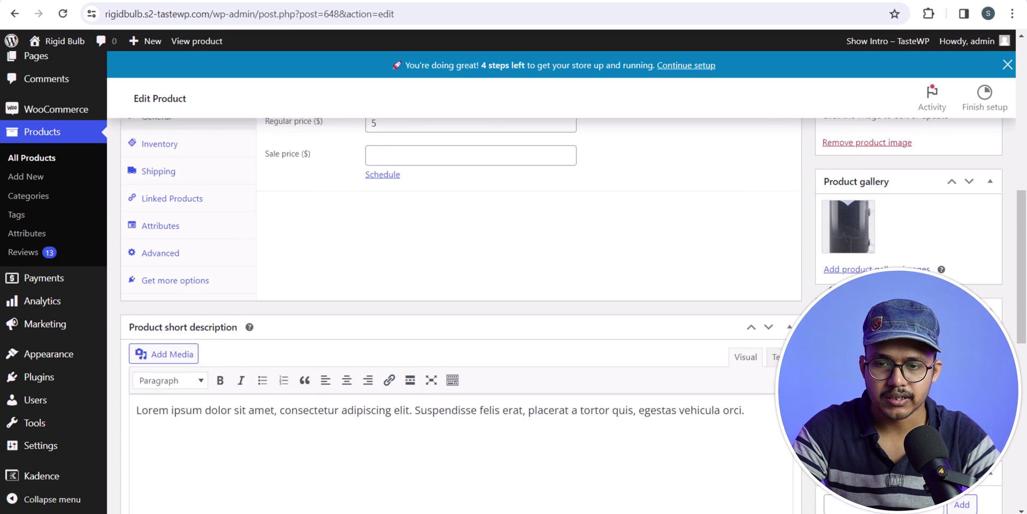
{"action": "scroll", "coordinate": [791, 347], "scroll_direction": "down", "scroll_amount": 3}
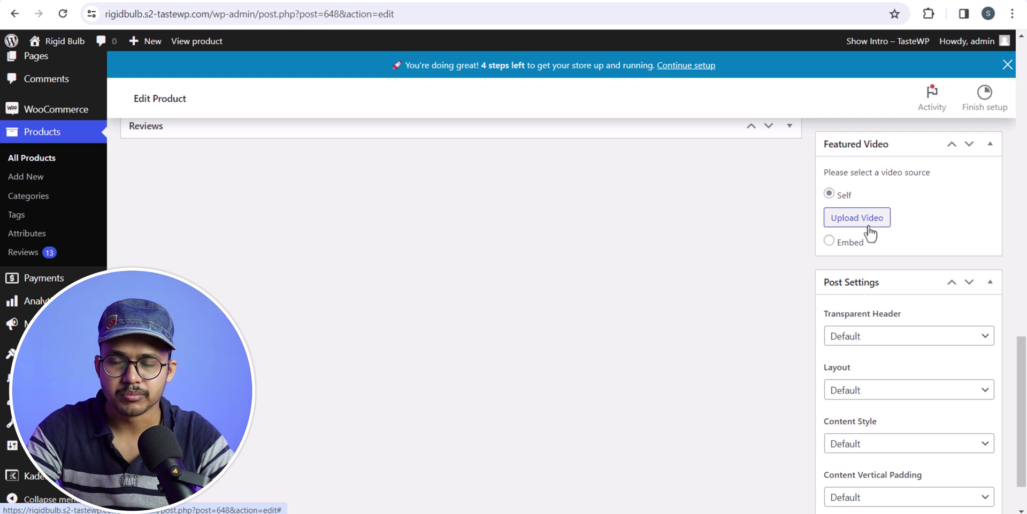
{"action": "left_click", "coordinate": [830, 240]}
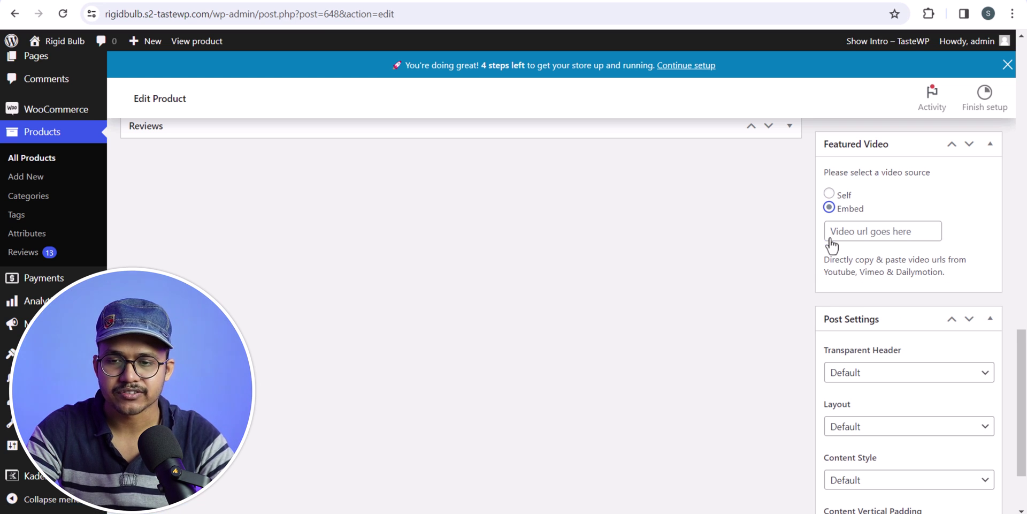
{"action": "left_click", "coordinate": [855, 238]}
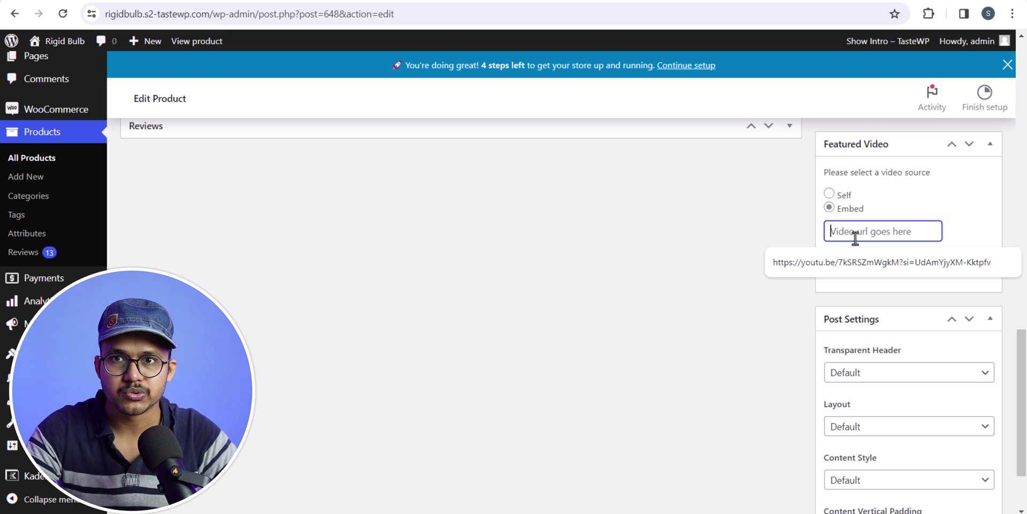
{"action": "left_click", "coordinate": [637, 1]}
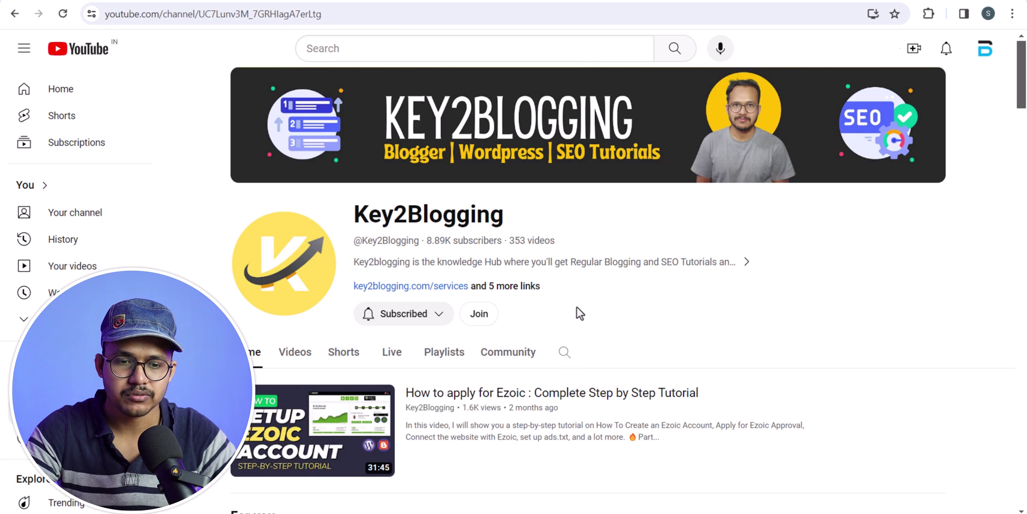
Copy the share link of the first video in the channel's Videos shelf.
{"action": "scroll", "coordinate": [685, 360], "scroll_direction": "down", "scroll_amount": 1}
{"action": "scroll", "coordinate": [685, 360], "scroll_direction": "down", "scroll_amount": 10}
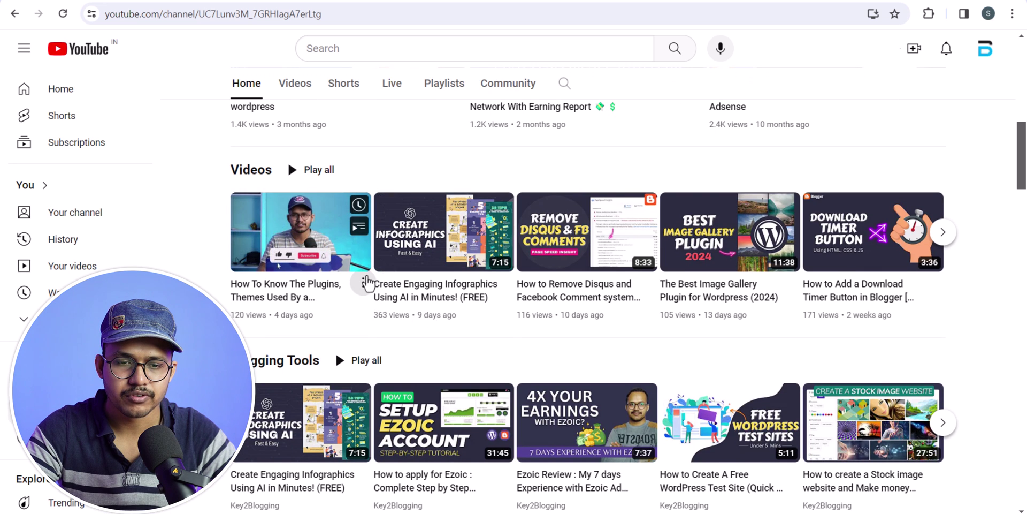
{"action": "left_click", "coordinate": [363, 282]}
{"action": "left_click", "coordinate": [394, 411]}
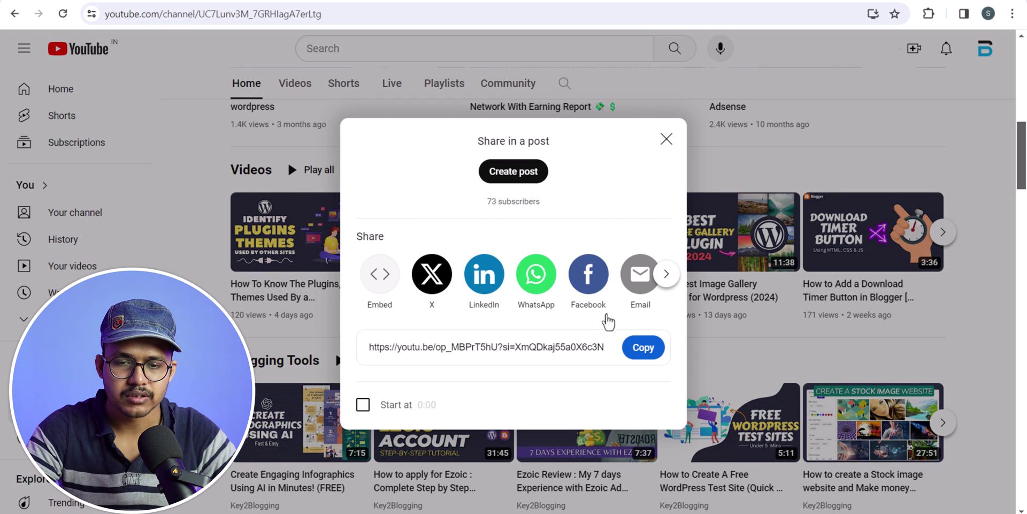
{"action": "left_click", "coordinate": [627, 360]}
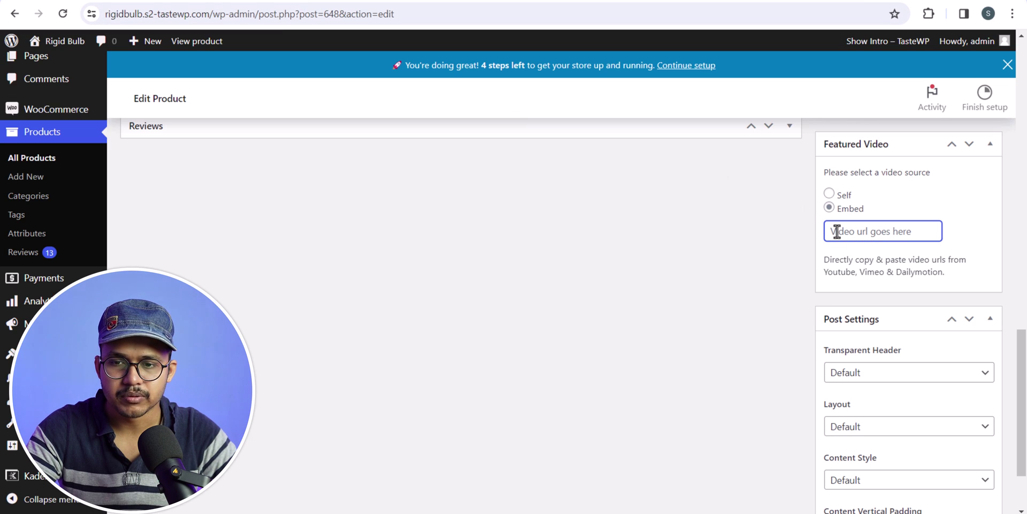
Paste the YouTube link into Mug BHeart's Featured Video URL field and save the product.
{"action": "left_click", "coordinate": [838, 231]}
{"action": "key", "text": "ctrl+v"}
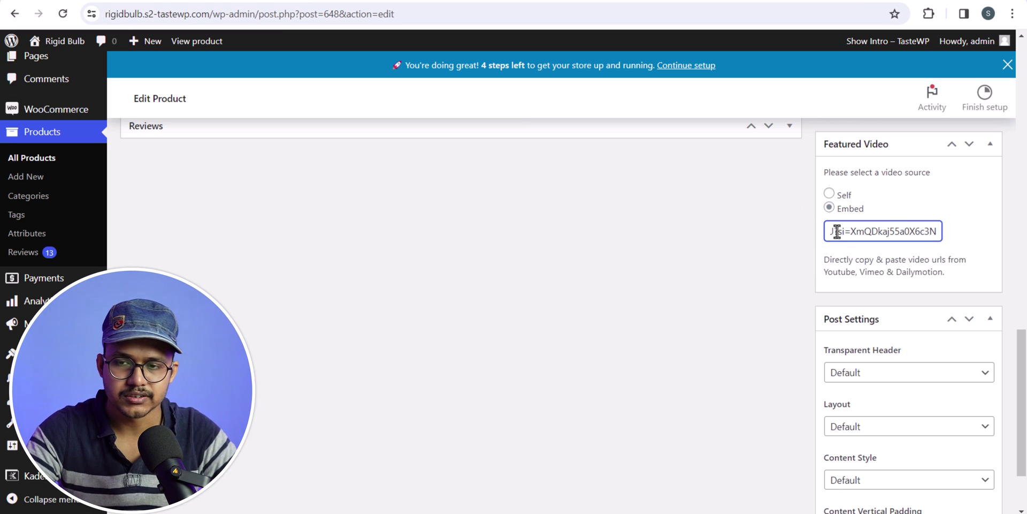
{"action": "scroll", "coordinate": [1002, 211], "scroll_direction": "up", "scroll_amount": 5}
{"action": "scroll", "coordinate": [1002, 321], "scroll_direction": "up", "scroll_amount": 10}
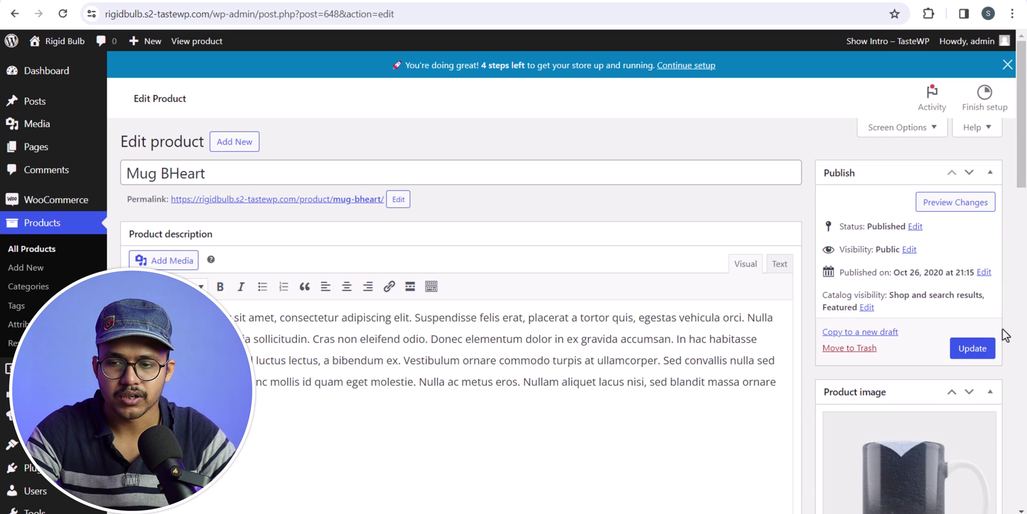
{"action": "left_click", "coordinate": [988, 349]}
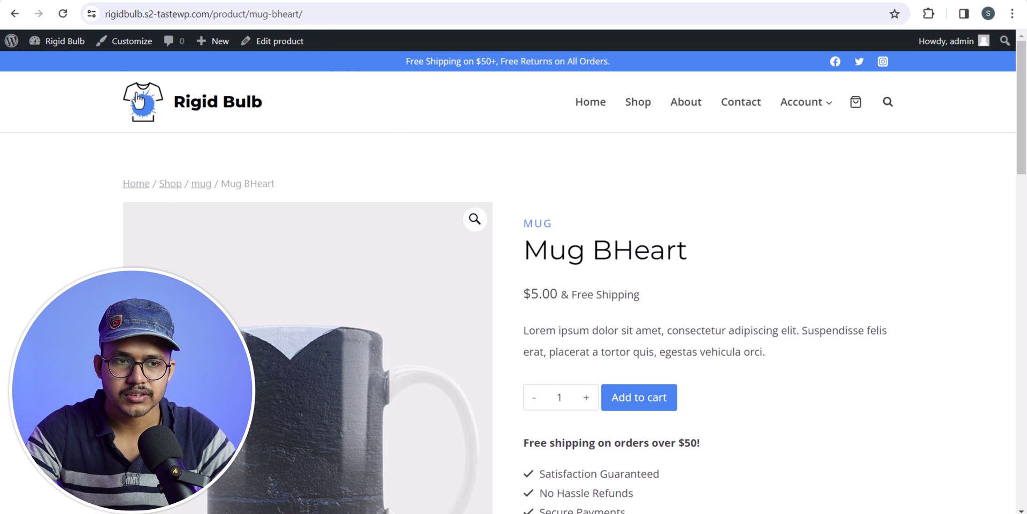
Reload the Mug BHeart page, play and pause the new gallery video, and dismiss More videos.
{"action": "left_click", "coordinate": [64, 15]}
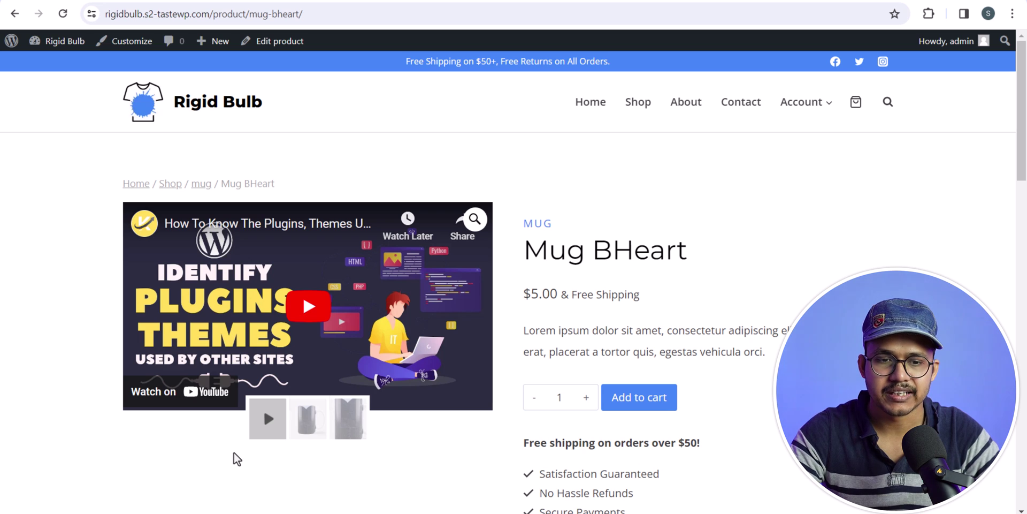
{"action": "left_click", "coordinate": [318, 324]}
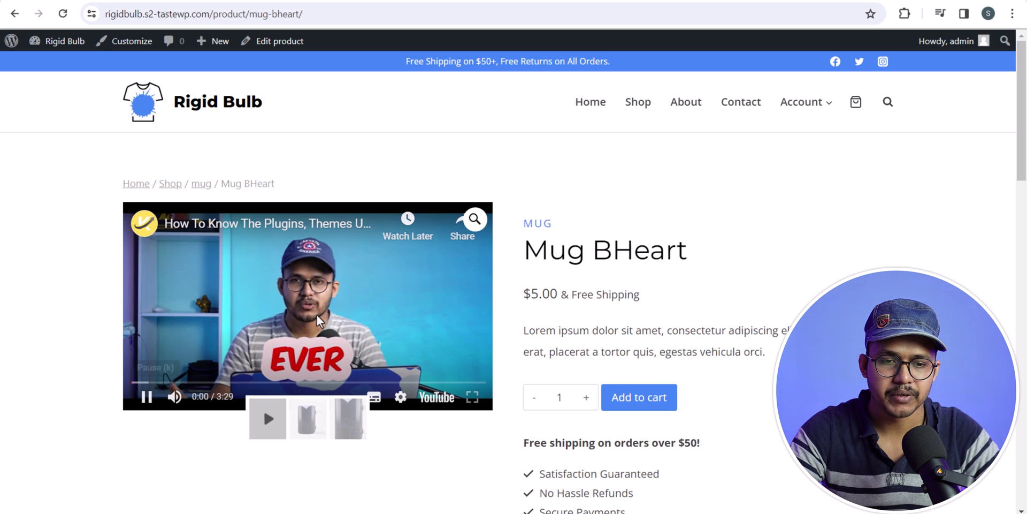
{"action": "left_click", "coordinate": [319, 321]}
{"action": "left_click", "coordinate": [465, 285]}
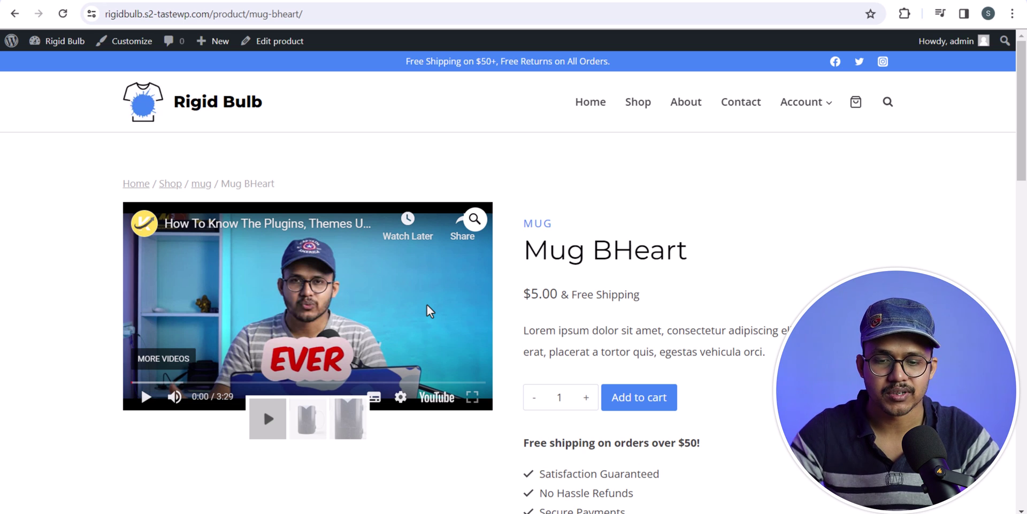
Select the entire 2,765-character PHP video-gallery snippet in Notepad, then minimize Notepad.
{"action": "key", "text": "alt+Tab"}
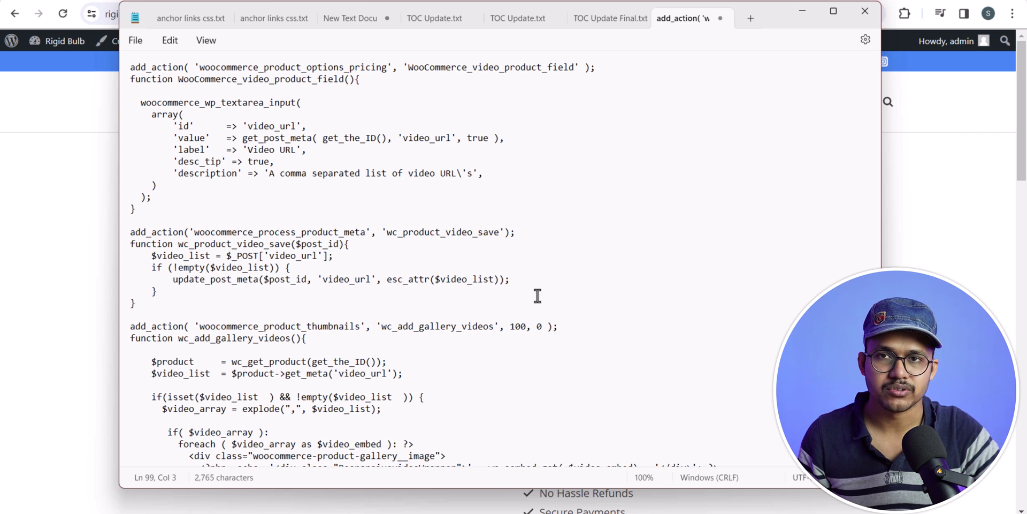
{"action": "left_click", "coordinate": [546, 270]}
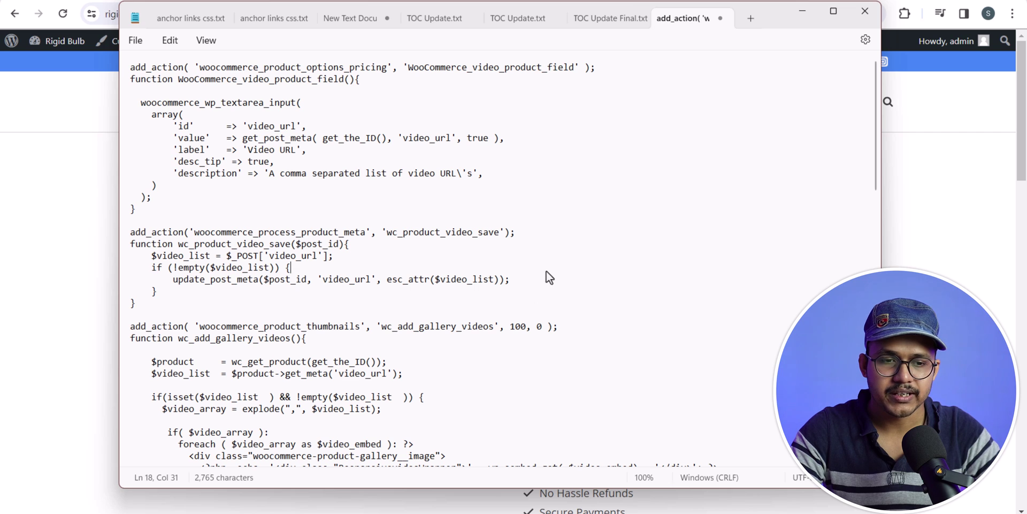
{"action": "key", "text": "ctrl+a"}
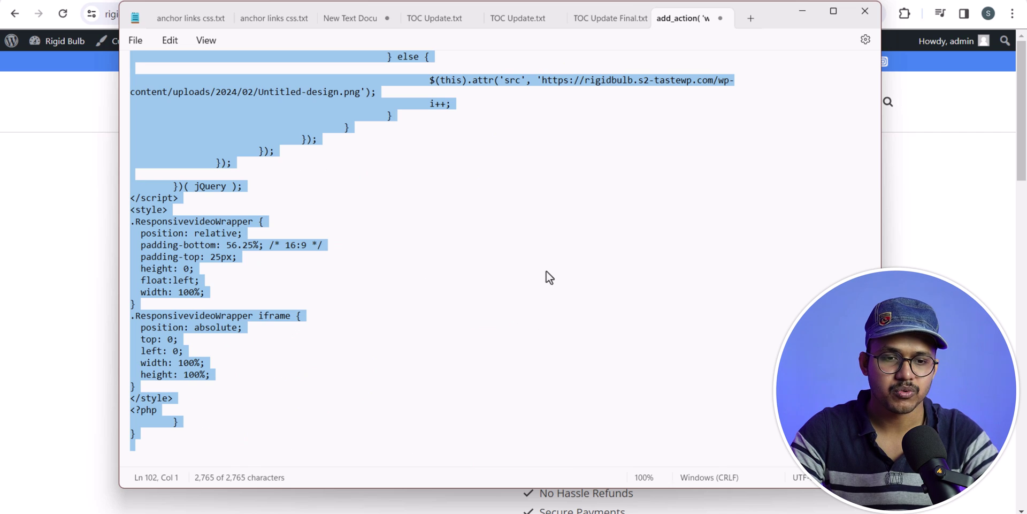
{"action": "left_click", "coordinate": [803, 11]}
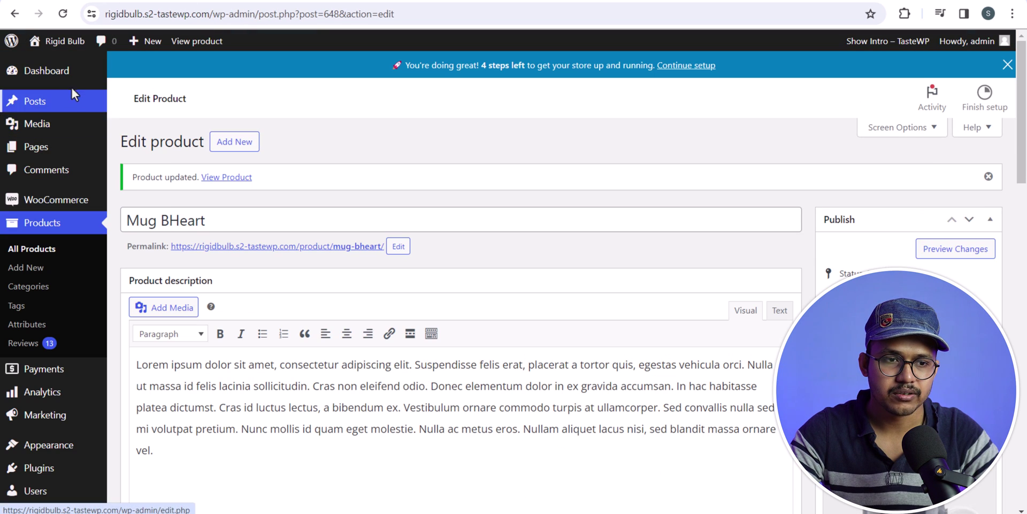
Deactivate Really Simple Featured Video, skipping its feedback prompt.
{"action": "scroll", "coordinate": [5, 450], "scroll_direction": "down", "scroll_amount": 1}
{"action": "scroll", "coordinate": [6, 450], "scroll_direction": "down", "scroll_amount": 2}
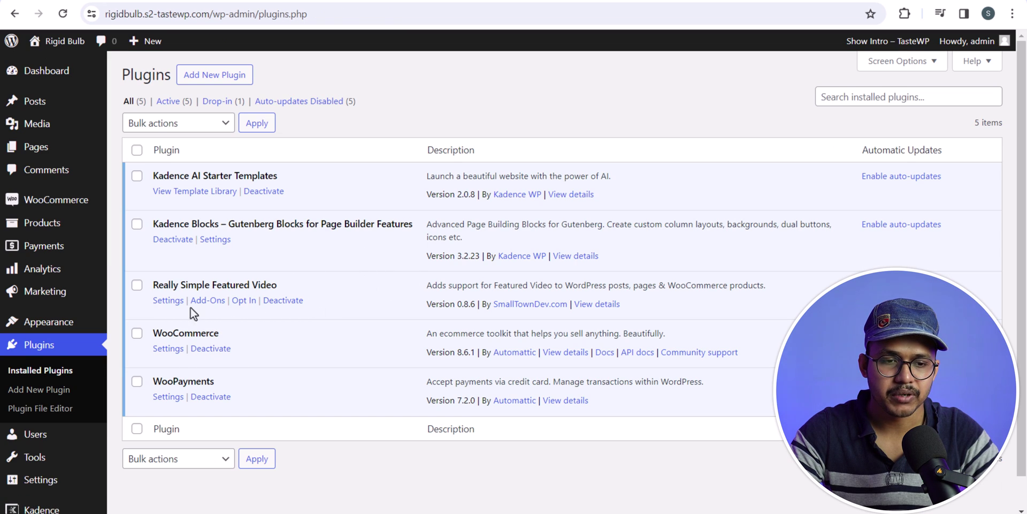
{"action": "left_click", "coordinate": [280, 301]}
{"action": "left_click", "coordinate": [647, 331]}
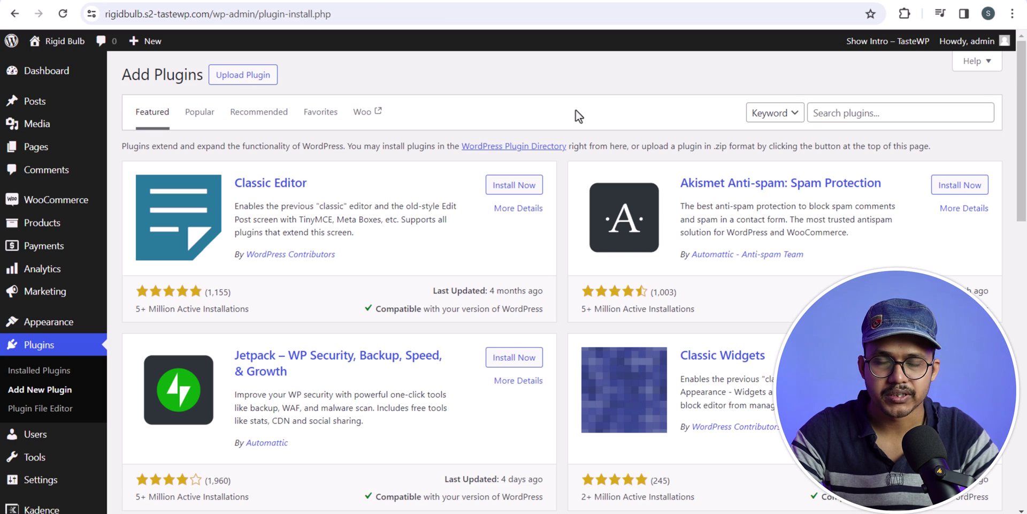
Search plugins for 'code' and install the WPCode Lite plugin.
{"action": "left_click", "coordinate": [852, 114]}
{"action": "type", "text": "c"}
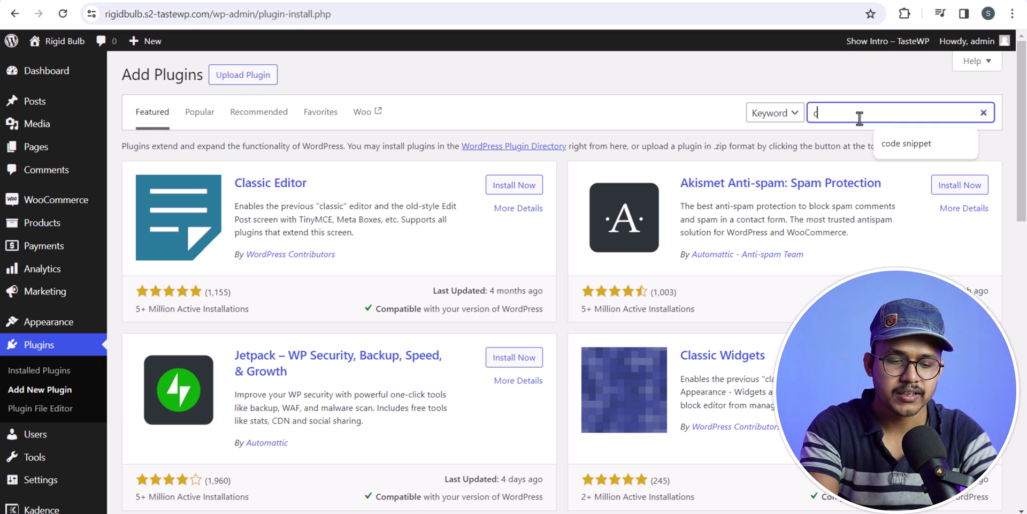
{"action": "type", "text": "ode"}
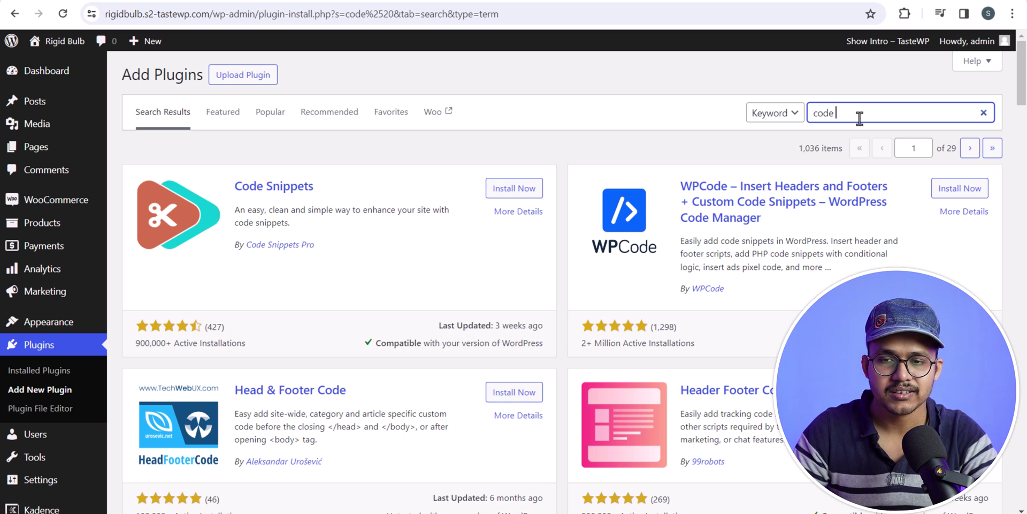
{"action": "left_click", "coordinate": [945, 193]}
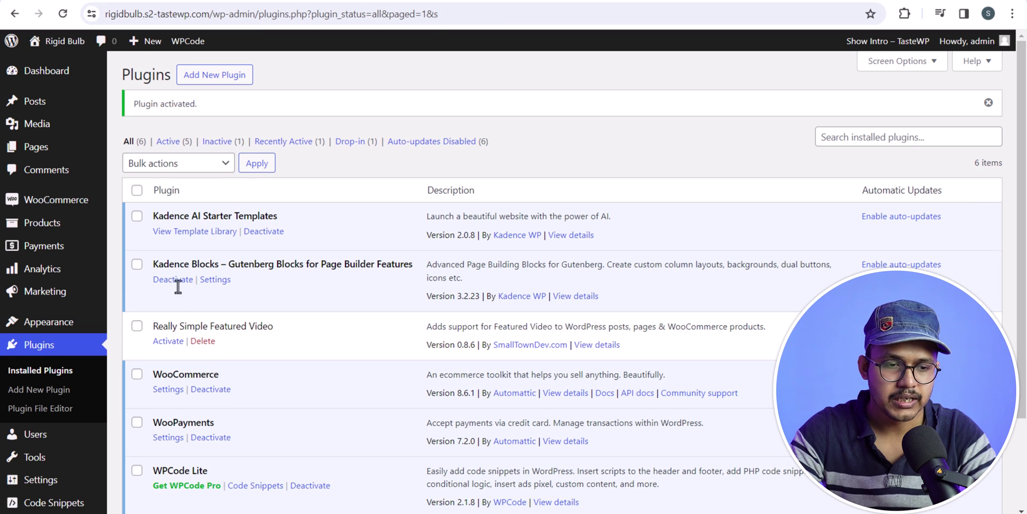
{"action": "scroll", "coordinate": [64, 444], "scroll_direction": "down", "scroll_amount": 2}
{"action": "mouse_move", "coordinate": [56, 452]}
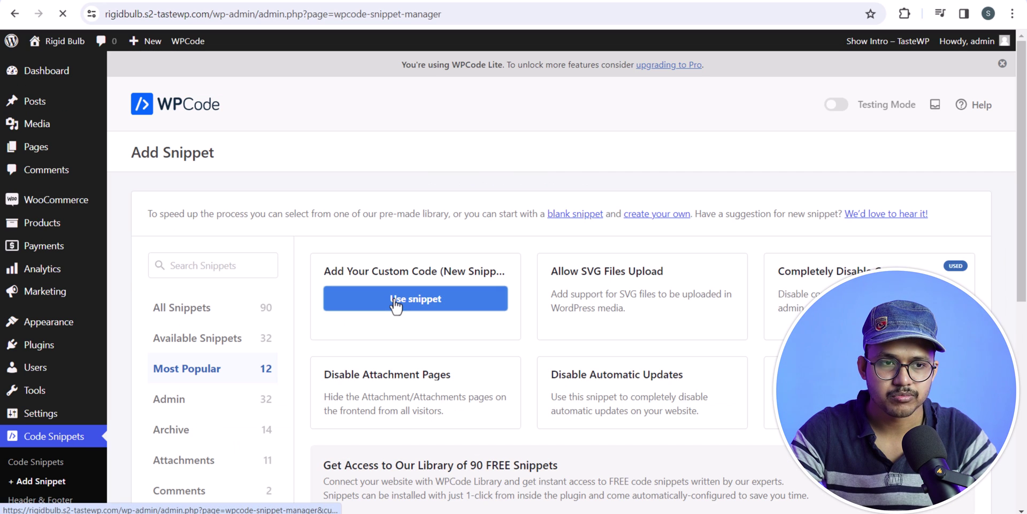
Start a blank custom snippet titled 'Video in Product gallery'.
{"action": "left_click", "coordinate": [396, 300]}
{"action": "left_click", "coordinate": [269, 205]}
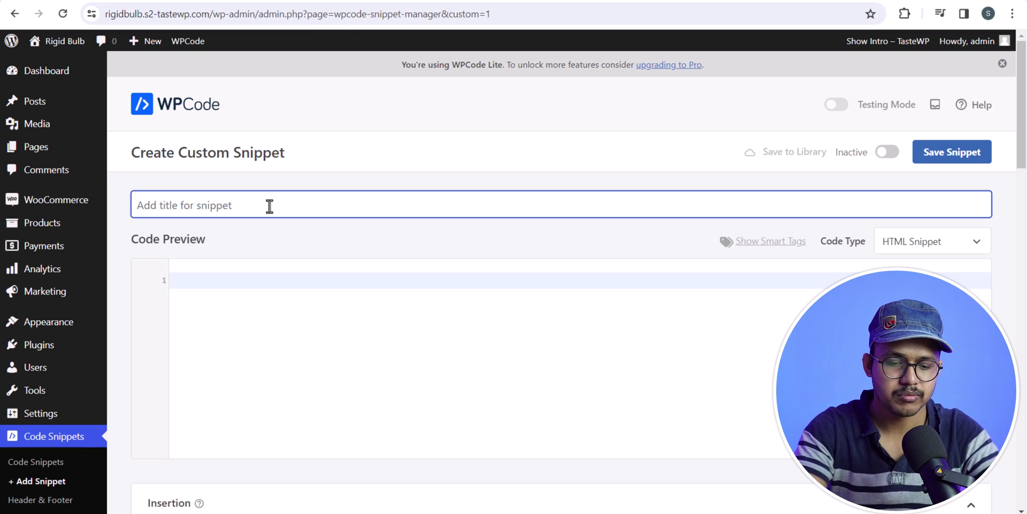
{"action": "type", "text": "Vi"}
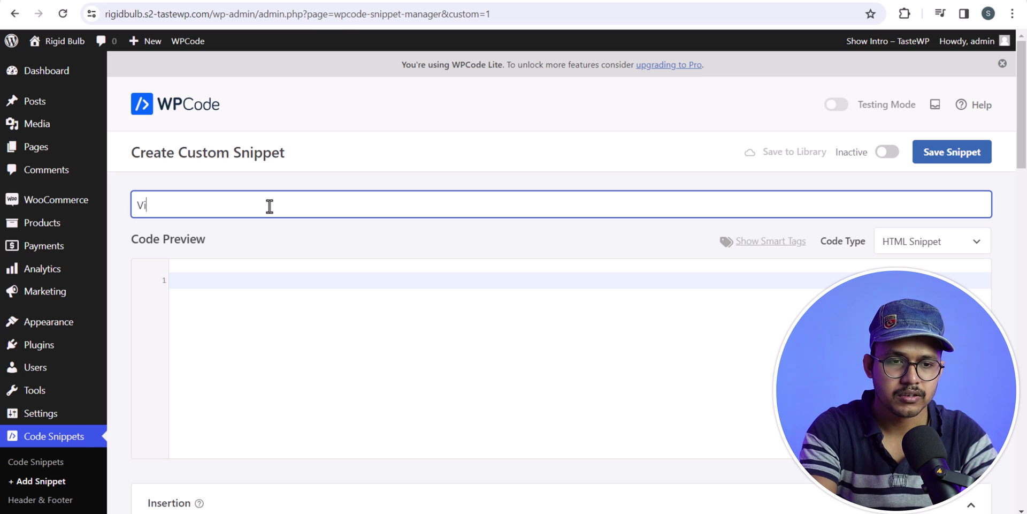
{"action": "type", "text": "deo in Product gallery"}
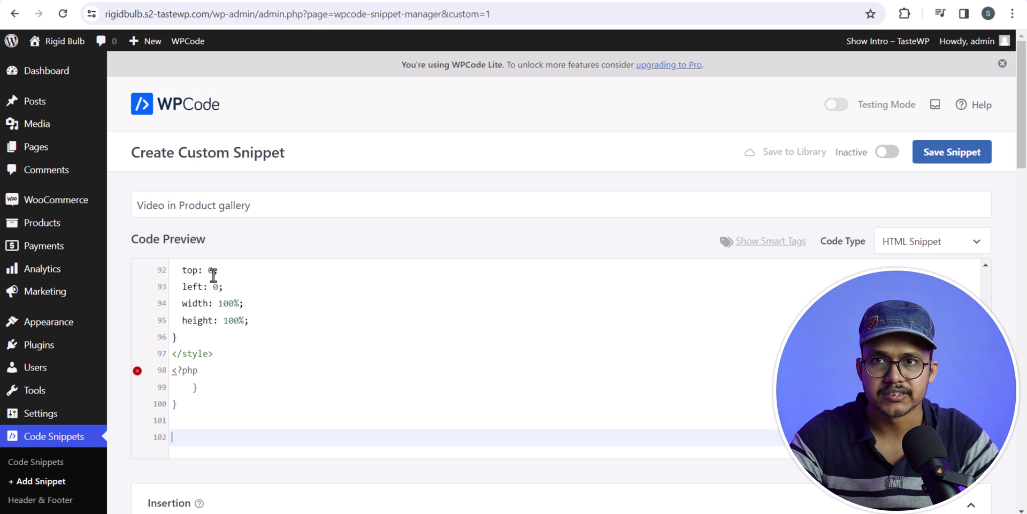
Select the placeholder image URL on line 71, then go to the Dashboard.
{"action": "scroll", "coordinate": [476, 369], "scroll_direction": "up", "scroll_amount": 3}
{"action": "scroll", "coordinate": [503, 387], "scroll_direction": "up", "scroll_amount": 7}
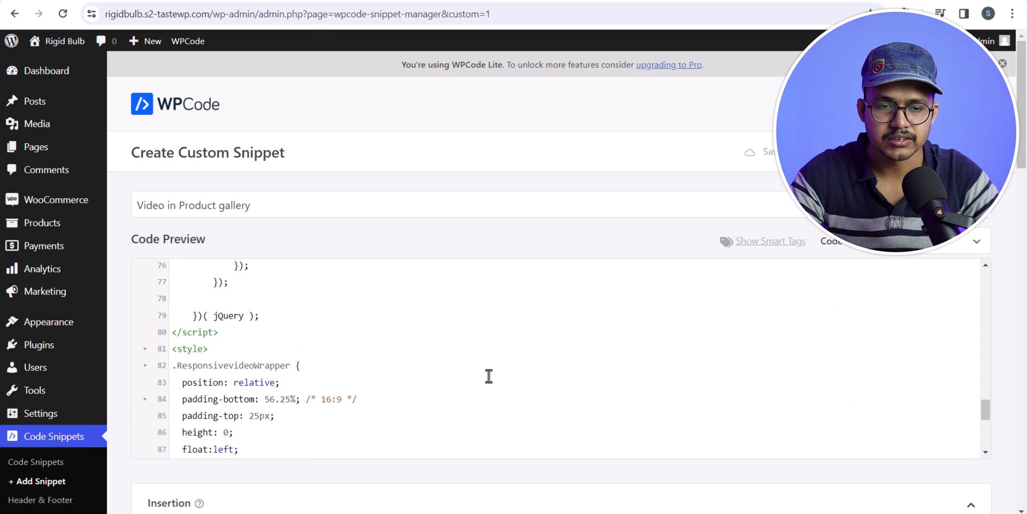
{"action": "scroll", "coordinate": [434, 375], "scroll_direction": "down", "scroll_amount": 1}
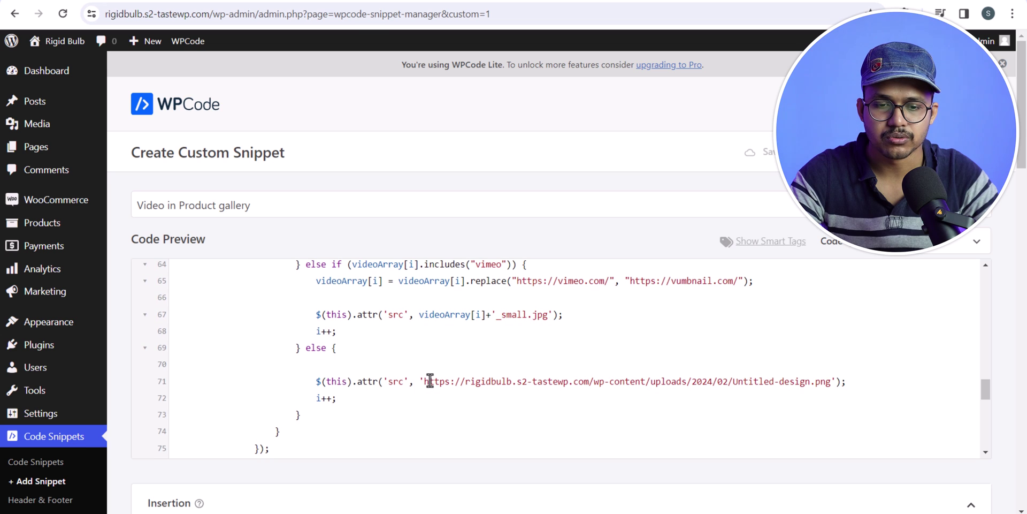
{"action": "left_click_drag", "start_coordinate": [425, 381], "coordinate": [828, 383]}
{"action": "left_click", "coordinate": [828, 382]}
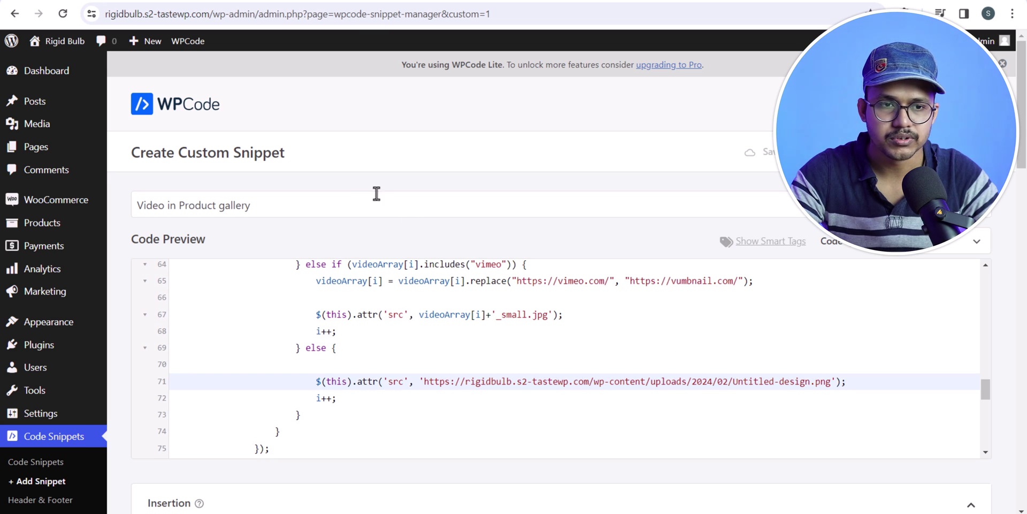
{"action": "right_click", "coordinate": [80, 80]}
{"action": "left_click", "coordinate": [101, 88]}
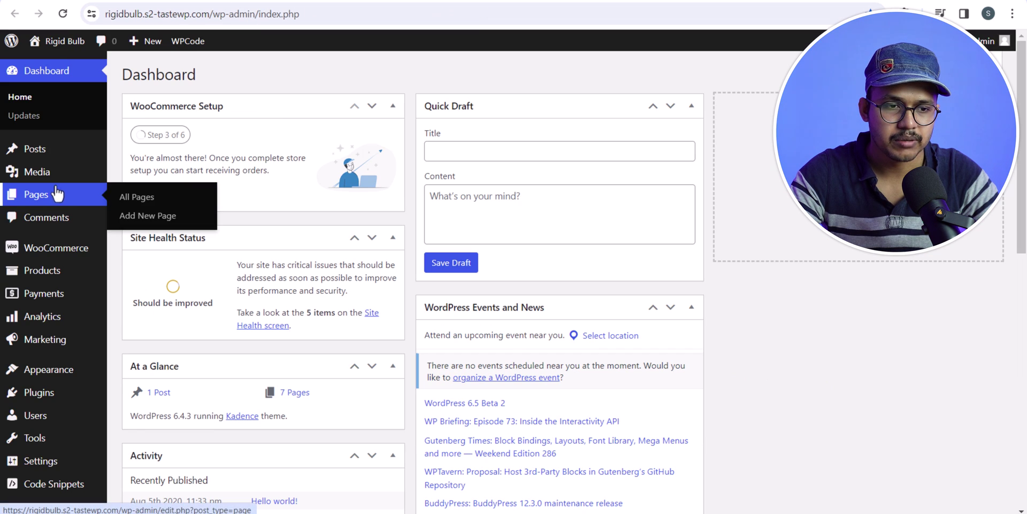
Upload play icon.png to the Media Library and copy its file URL.
{"action": "mouse_move", "coordinate": [63, 174]}
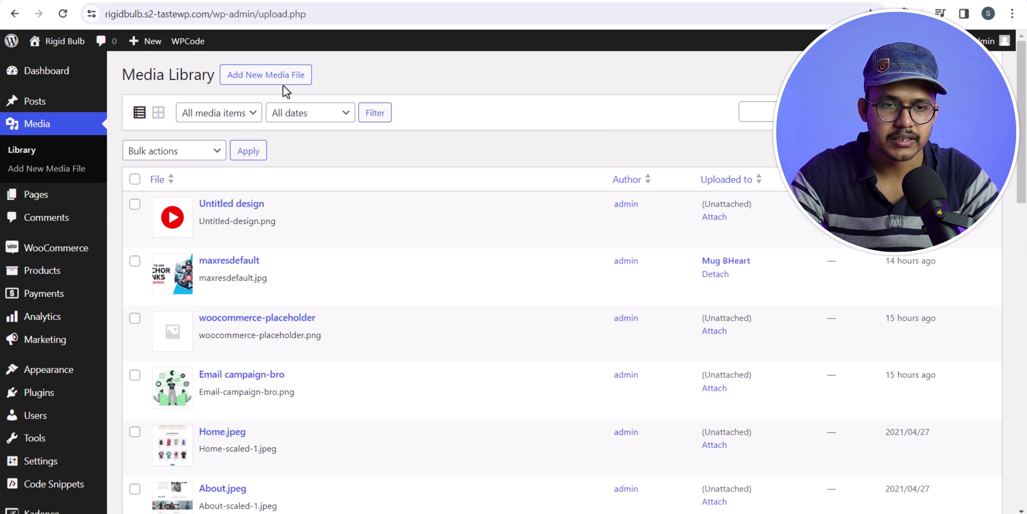
{"action": "left_click", "coordinate": [281, 76]}
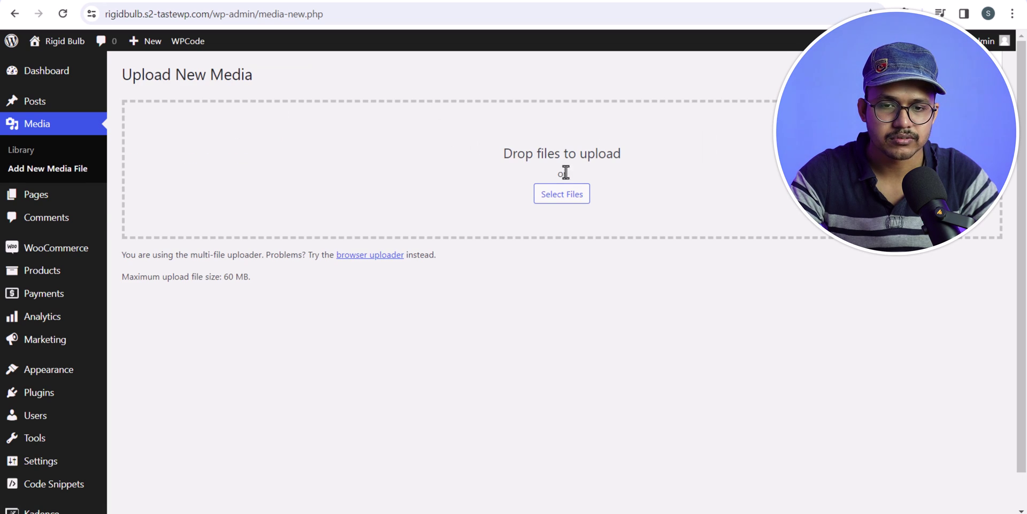
{"action": "left_click", "coordinate": [579, 196]}
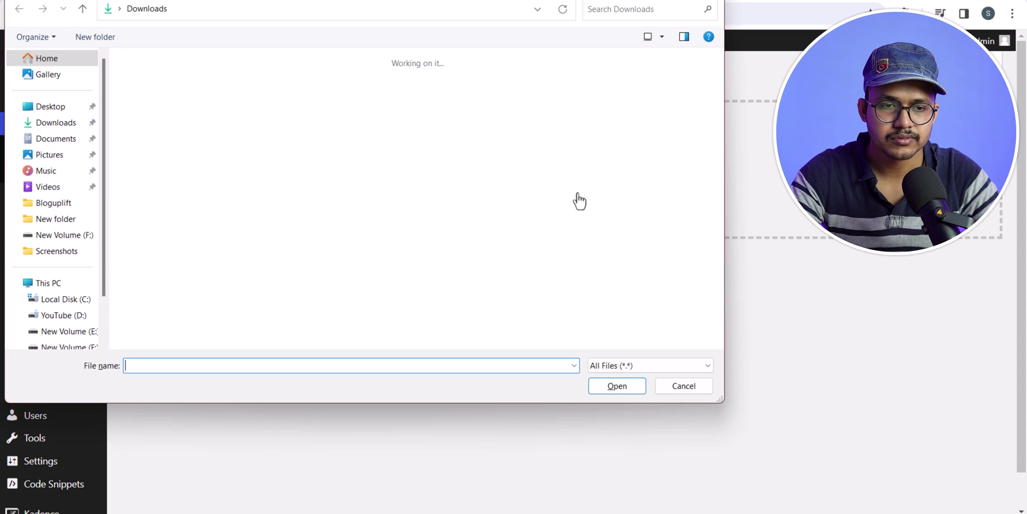
{"action": "double_click", "coordinate": [162, 100]}
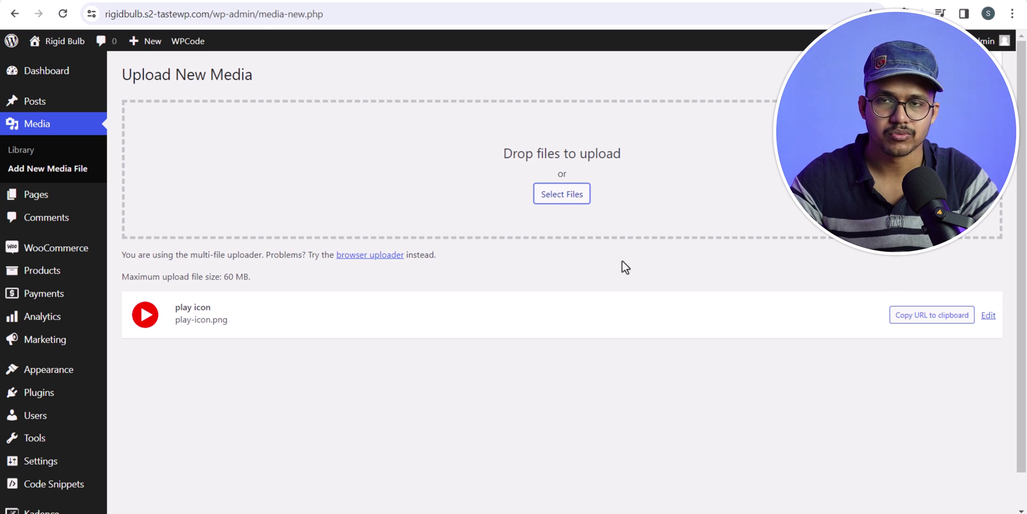
{"action": "left_click", "coordinate": [924, 327]}
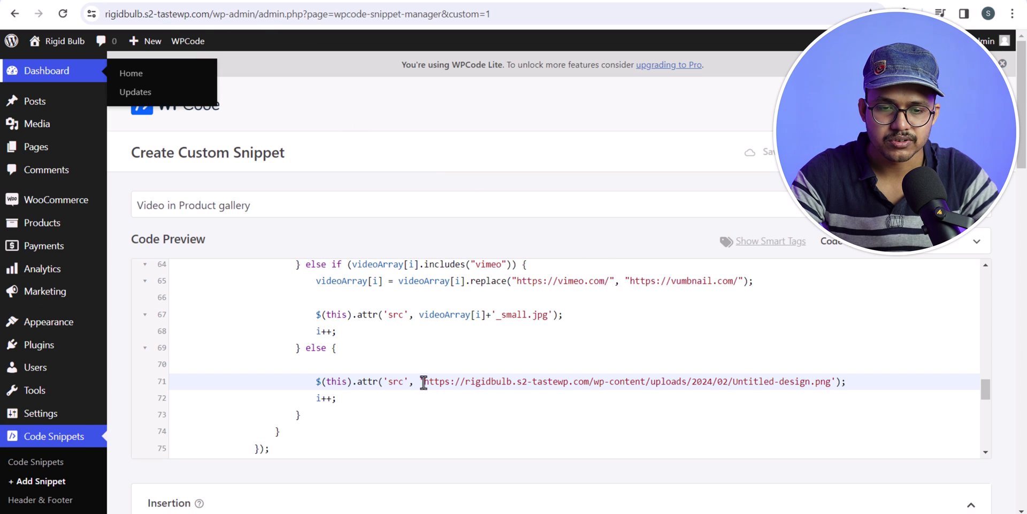
Replace the image URL on line 71 with the copied play-icon URL.
{"action": "left_click_drag", "start_coordinate": [425, 381], "coordinate": [828, 389]}
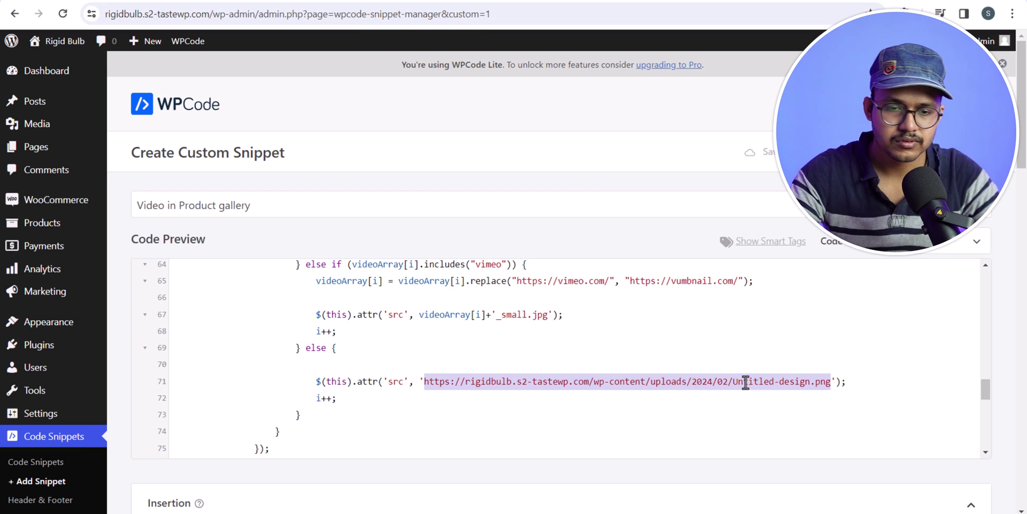
{"action": "key", "text": "ctrl+v"}
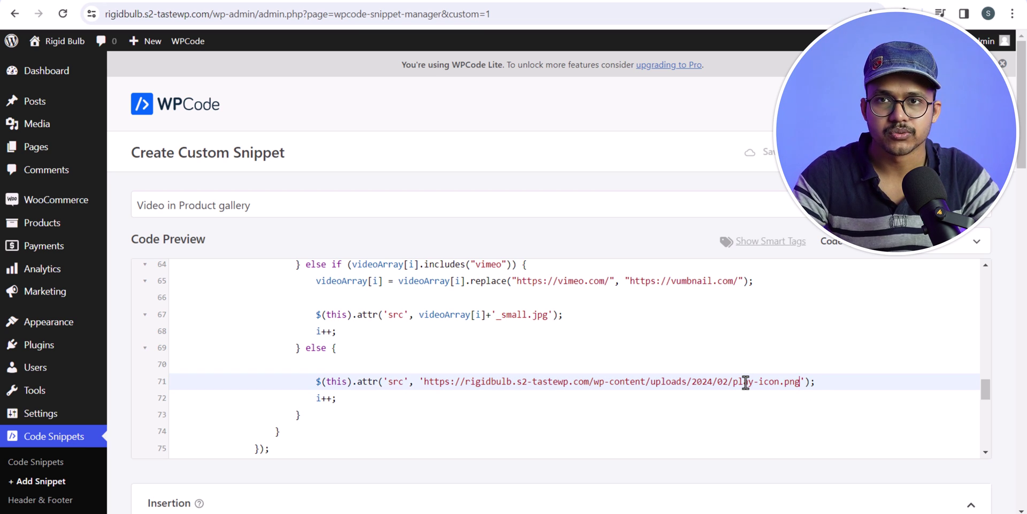
{"action": "left_click", "coordinate": [827, 382]}
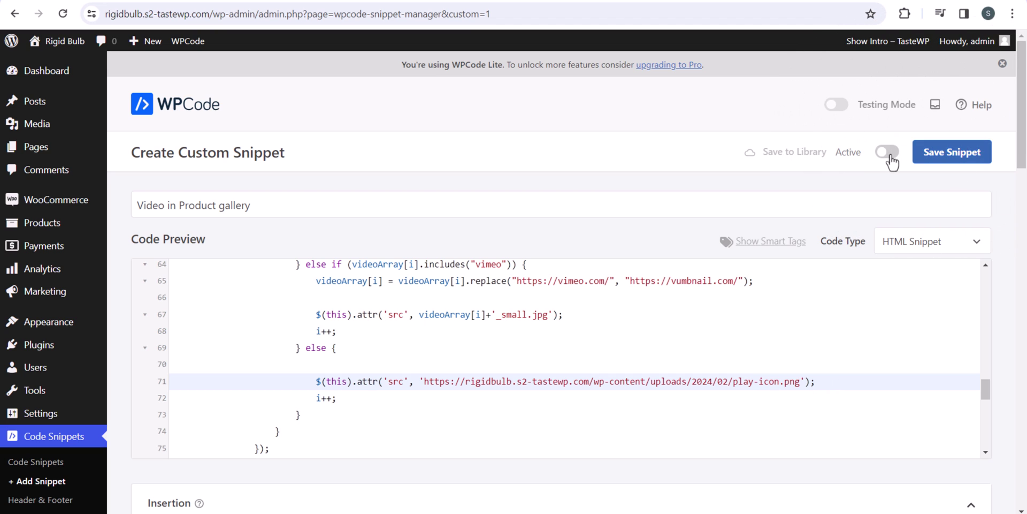
Make the snippet active as a PHP Snippet and save it.
{"action": "left_click", "coordinate": [937, 240]}
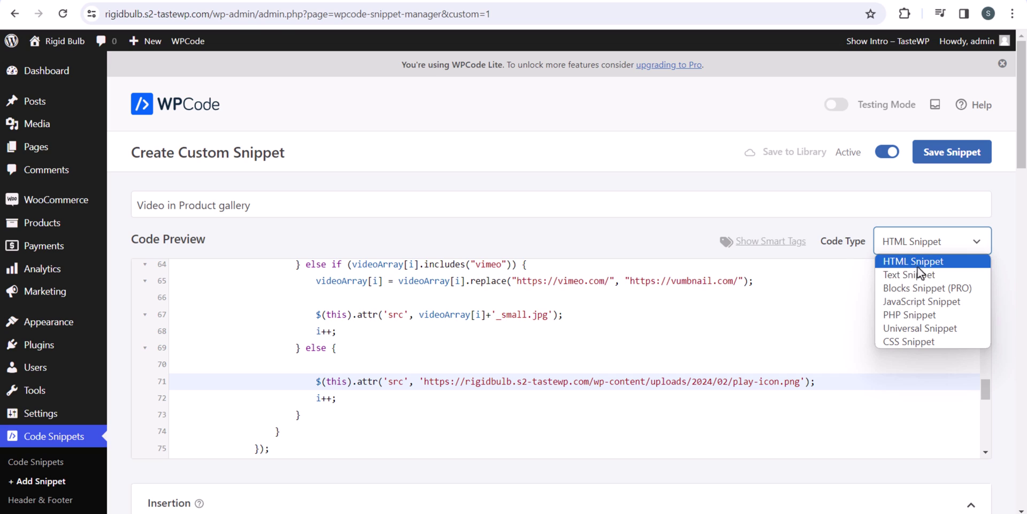
{"action": "left_click", "coordinate": [922, 317]}
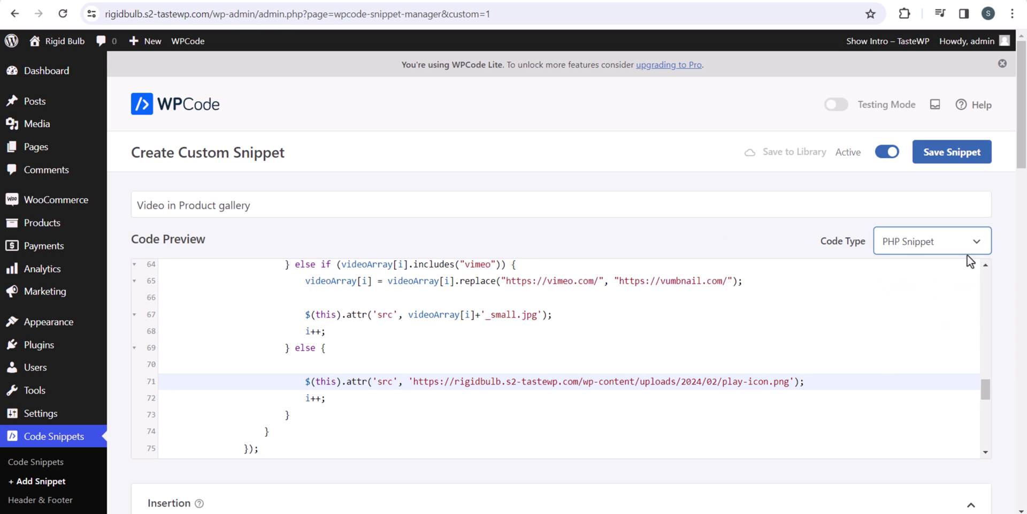
{"action": "left_click", "coordinate": [952, 166]}
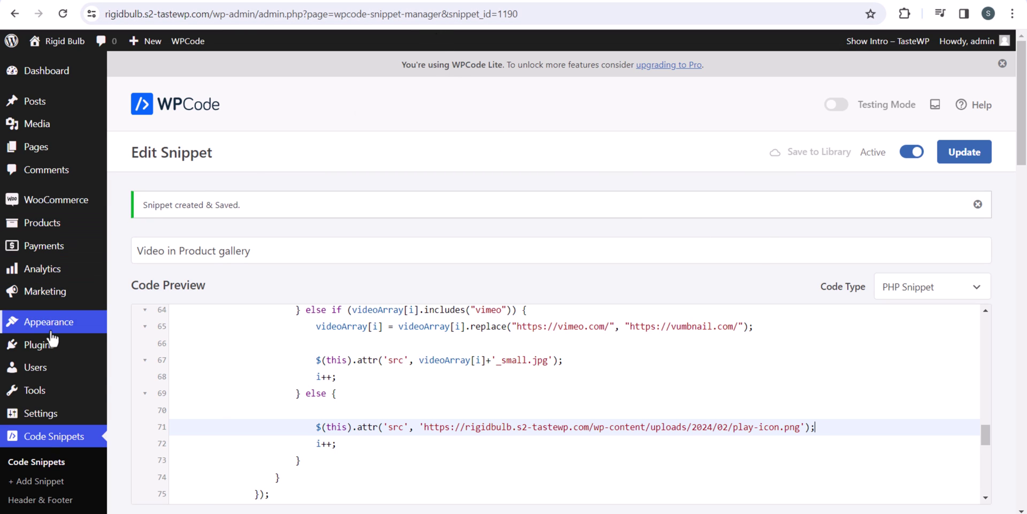
Edit the Mug BHeart product and go to its Video URL field.
{"action": "mouse_move", "coordinate": [52, 343]}
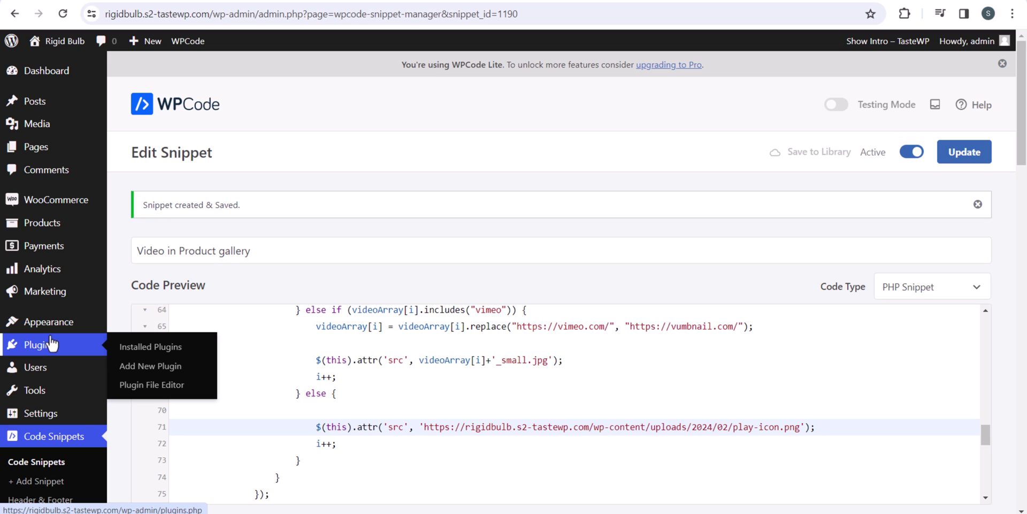
{"action": "mouse_move", "coordinate": [83, 223]}
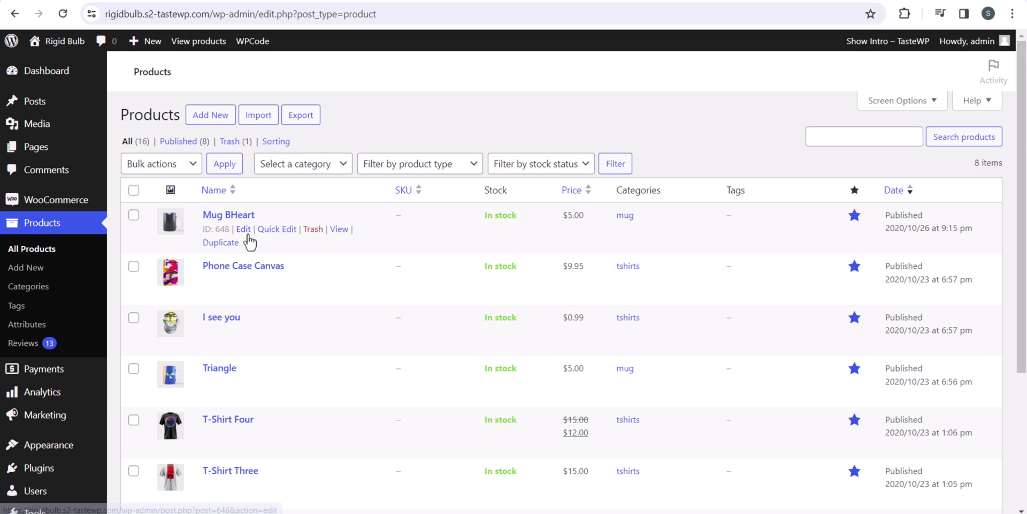
{"action": "left_click", "coordinate": [245, 231]}
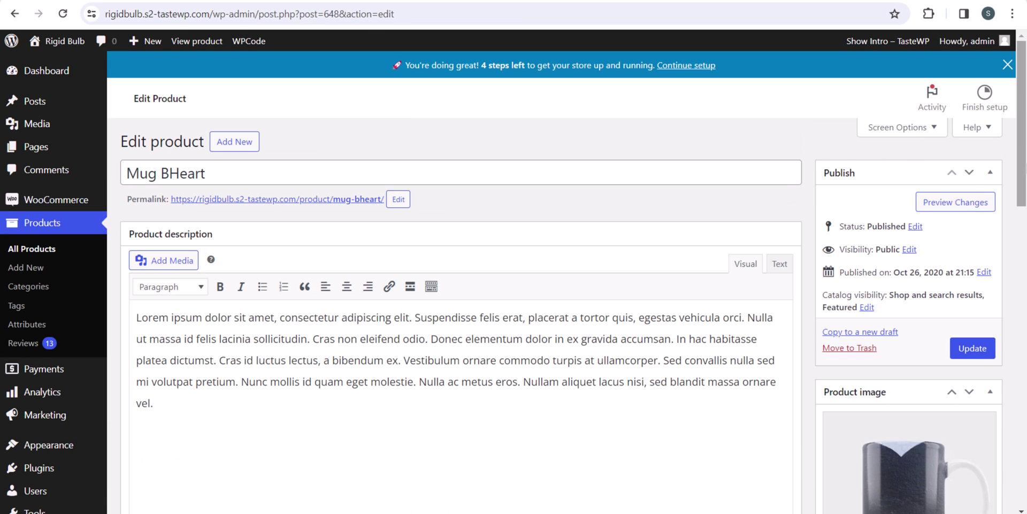
{"action": "scroll", "coordinate": [605, 317], "scroll_direction": "down", "scroll_amount": 10}
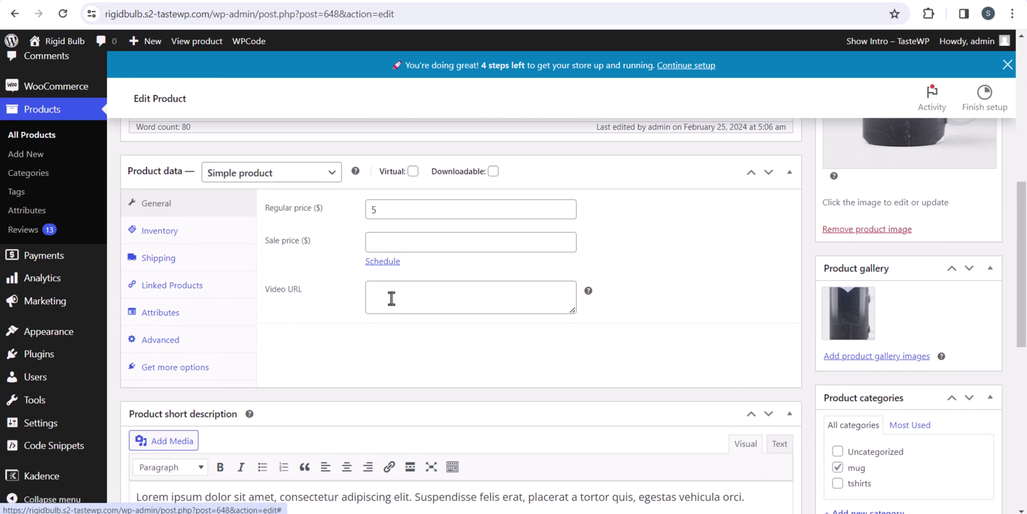
{"action": "left_click", "coordinate": [367, 303]}
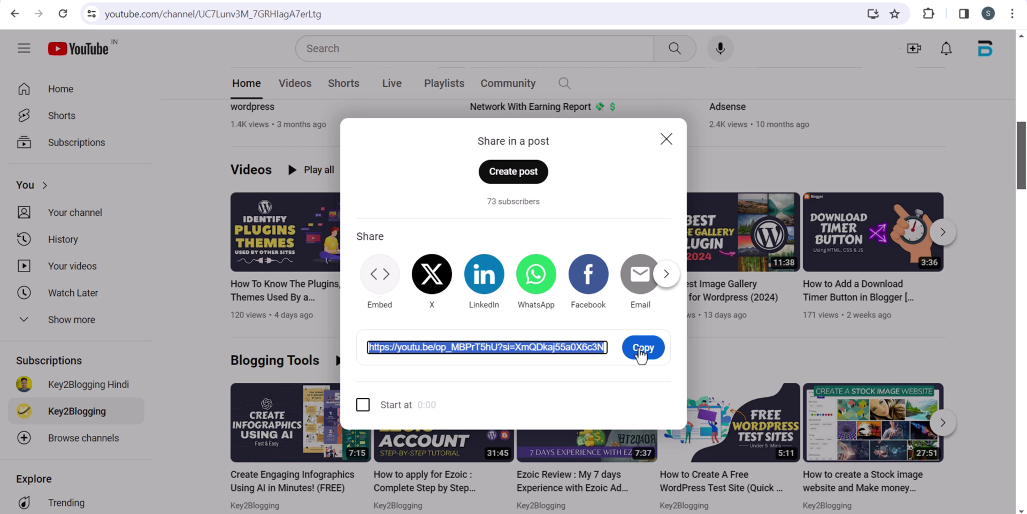
Copy the first YouTube video's share link and paste it into Video URL.
{"action": "left_click", "coordinate": [641, 349]}
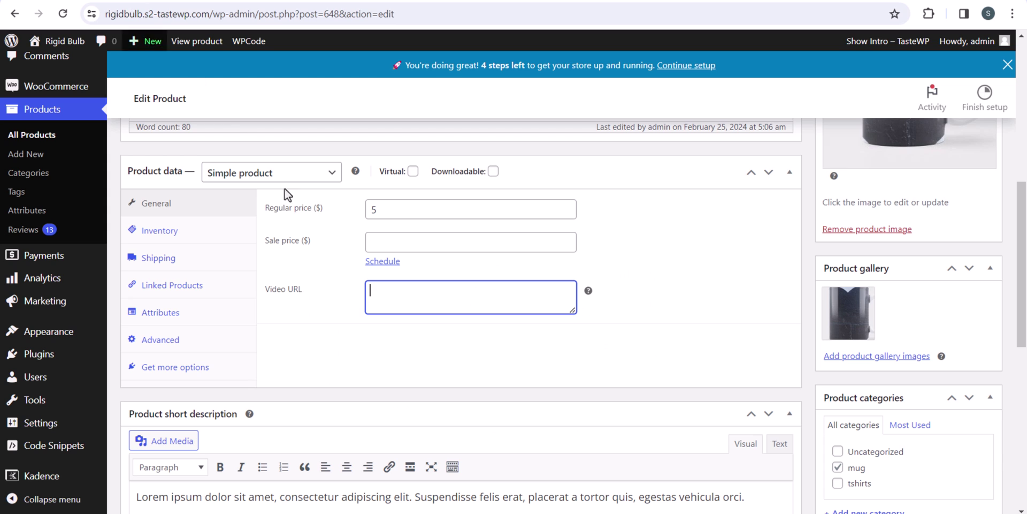
{"action": "right_click", "coordinate": [399, 298]}
{"action": "left_click", "coordinate": [436, 151]}
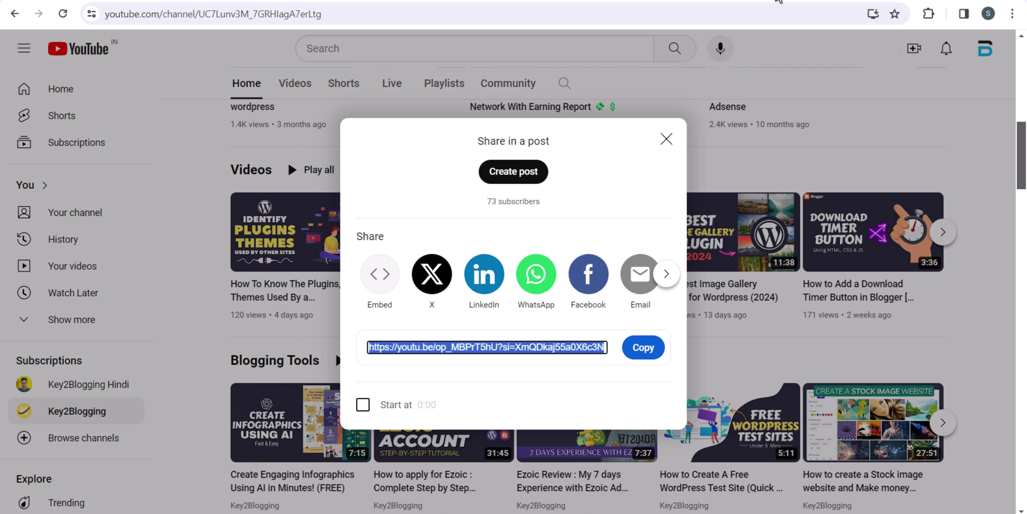
Copy the share link of the second YouTube video, the AI infographics tutorial.
{"action": "left_click", "coordinate": [667, 140]}
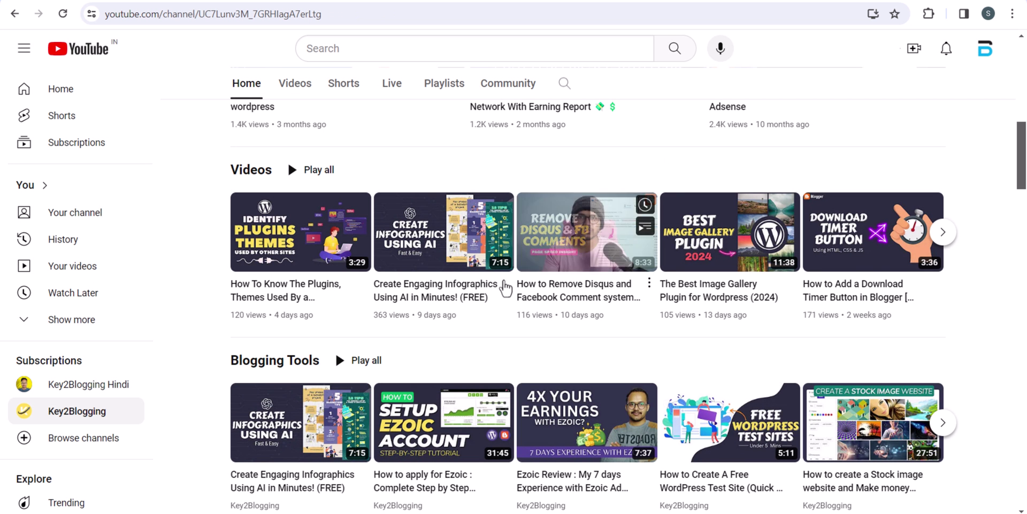
{"action": "left_click", "coordinate": [505, 283]}
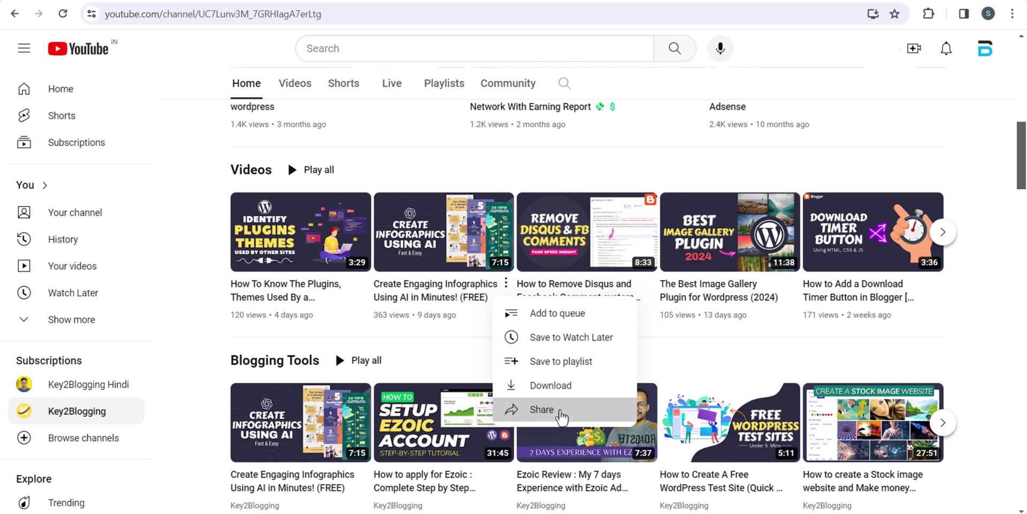
{"action": "left_click", "coordinate": [527, 406]}
{"action": "left_click", "coordinate": [643, 347]}
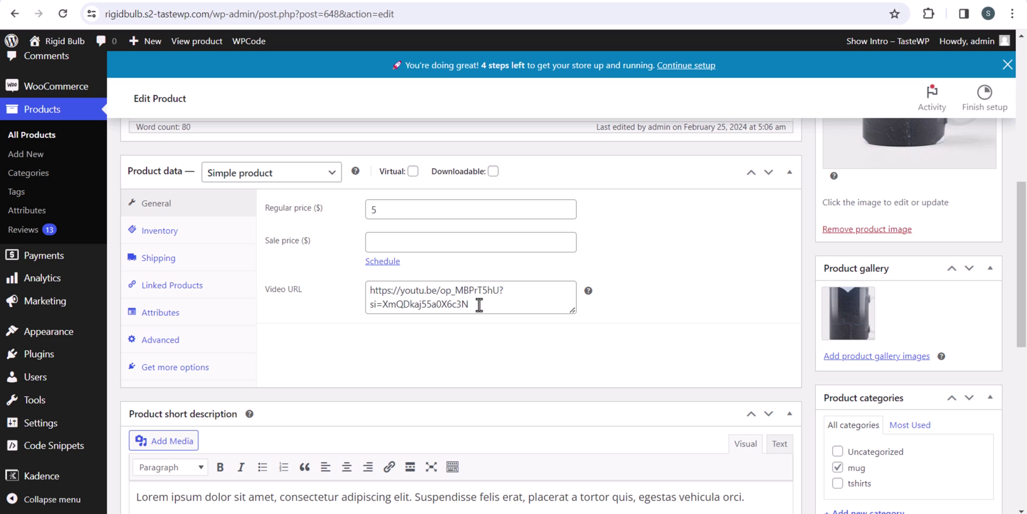
Append a comma and the second YouTube link, update Mug BHeart, and open its permalink in a new tab.
{"action": "left_click", "coordinate": [483, 309]}
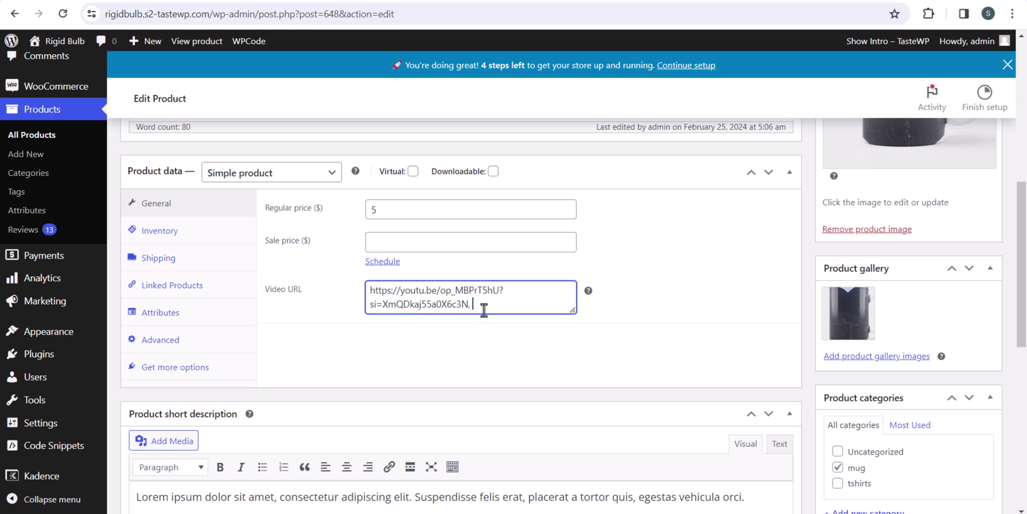
{"action": "type", "text": ","}
{"action": "key", "text": "ctrl+v"}
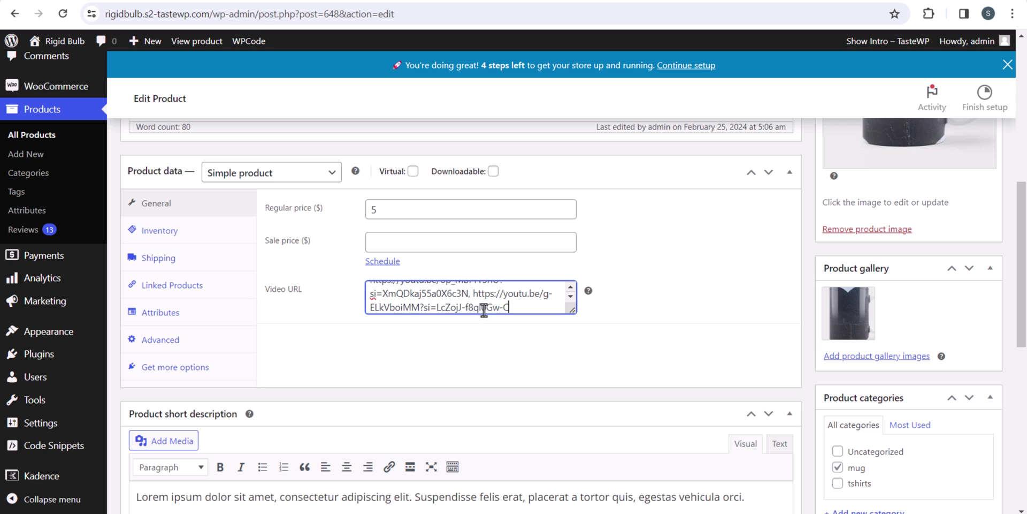
{"action": "scroll", "coordinate": [781, 273], "scroll_direction": "up", "scroll_amount": 10}
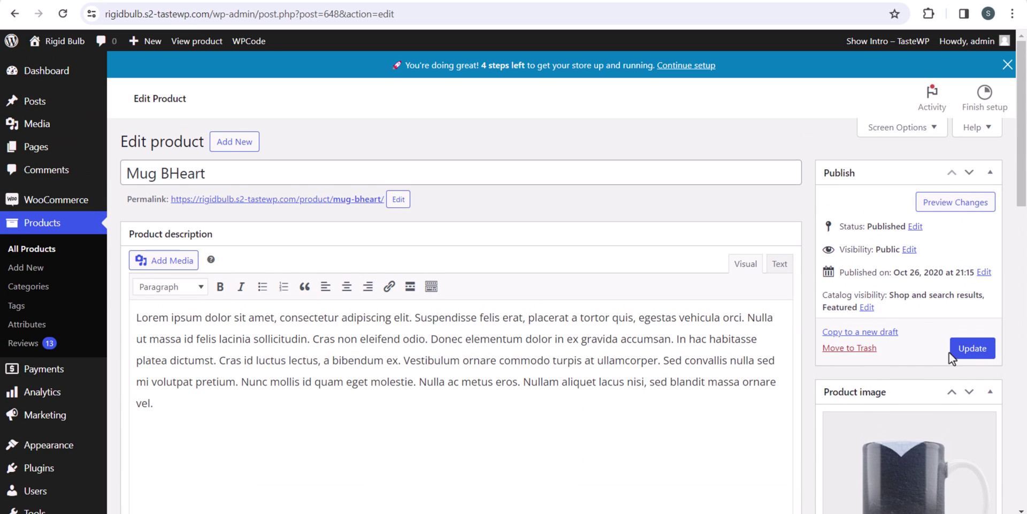
{"action": "left_click", "coordinate": [961, 350]}
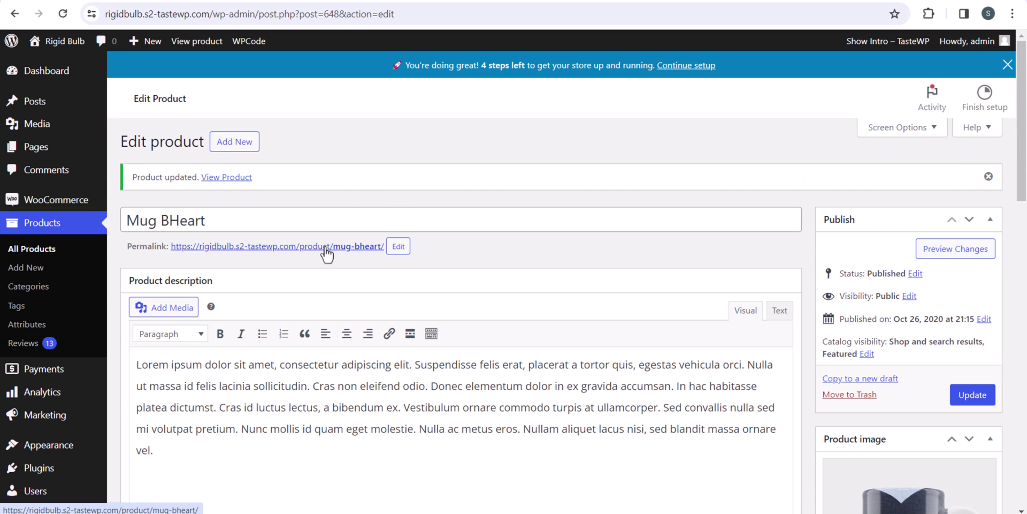
{"action": "right_click", "coordinate": [327, 254]}
{"action": "left_click", "coordinate": [371, 259]}
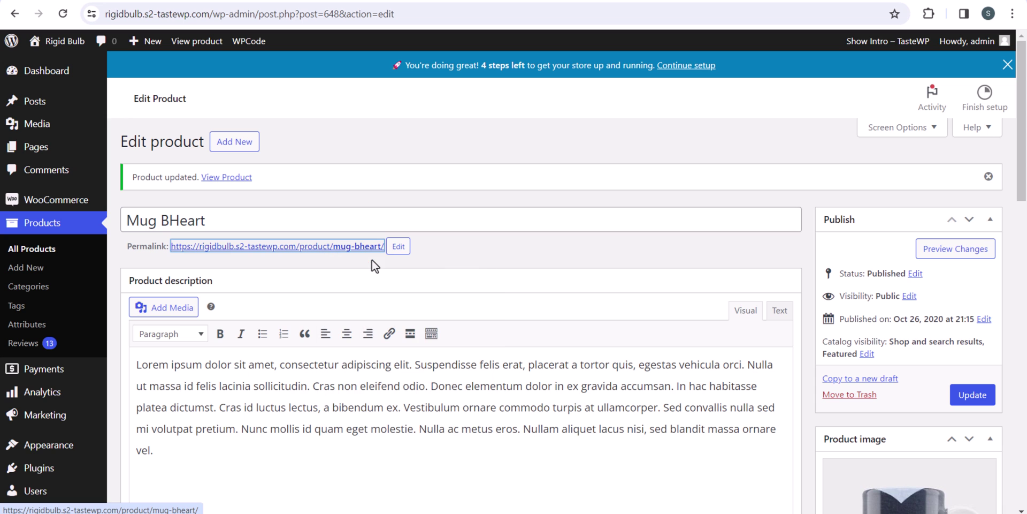
On the live Mug BHeart page, play both YouTube videos from the gallery's play thumbnails.
{"action": "key", "text": "ctrl+Tab"}
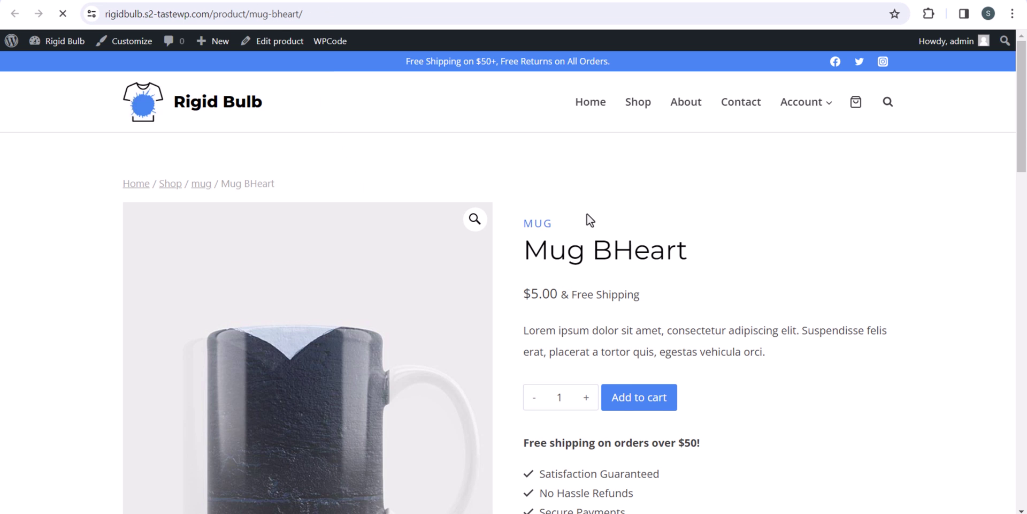
{"action": "scroll", "coordinate": [589, 216], "scroll_direction": "down", "scroll_amount": 2}
{"action": "scroll", "coordinate": [588, 217], "scroll_direction": "down", "scroll_amount": 4}
{"action": "left_click", "coordinate": [328, 431]}
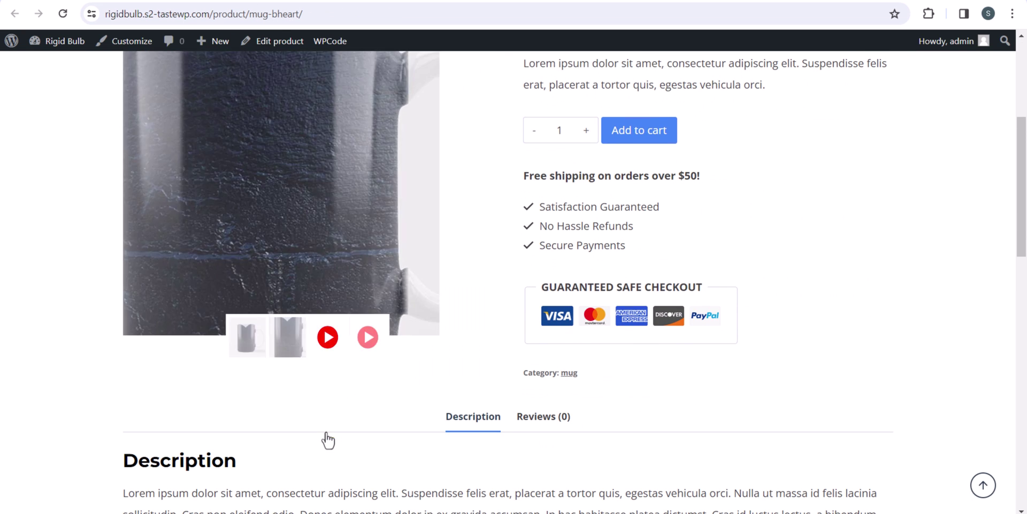
{"action": "scroll", "coordinate": [342, 375], "scroll_direction": "up", "scroll_amount": 4}
{"action": "left_click", "coordinate": [368, 366]}
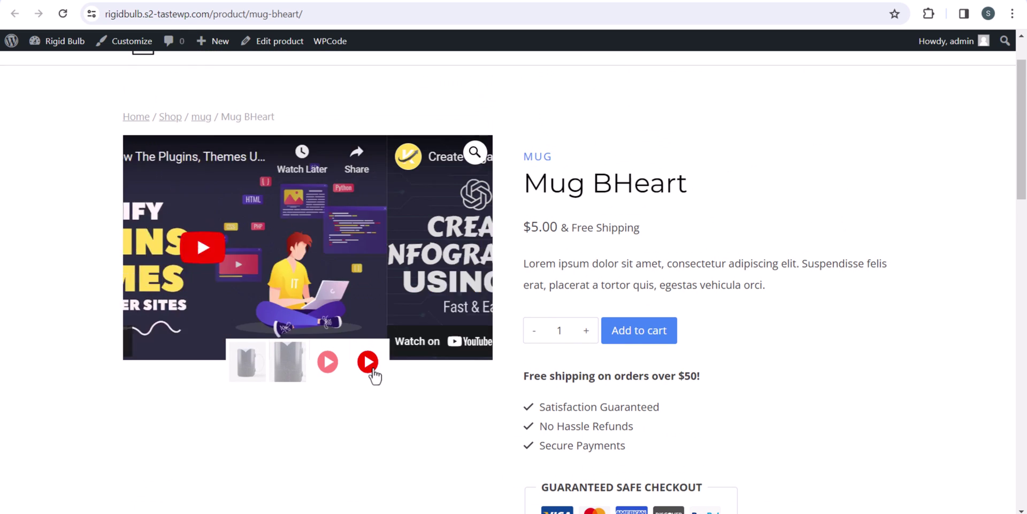
{"action": "left_click", "coordinate": [328, 371]}
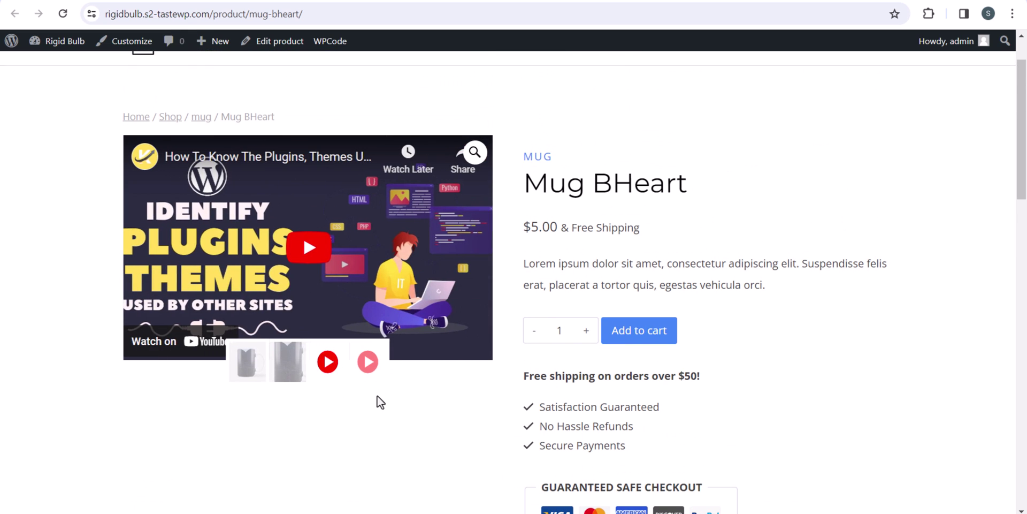